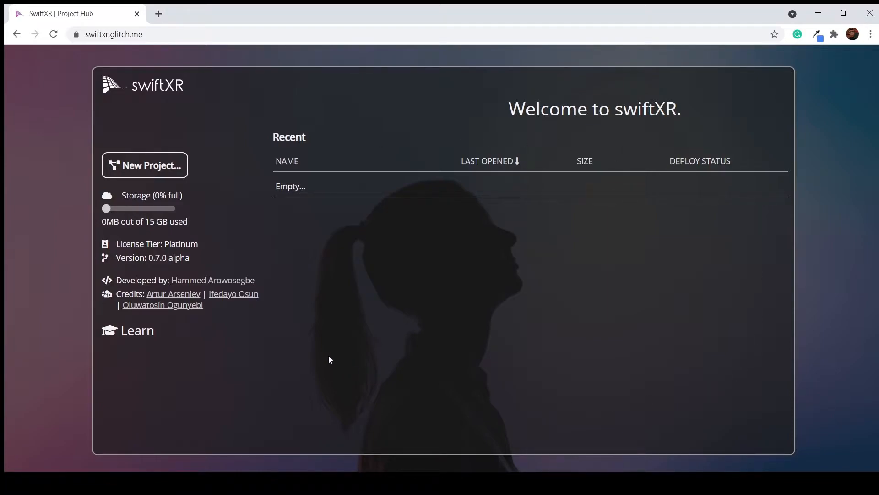
Create a project from the Blank Page template, keeping the name "New swiftXR Project" and the default description.
click(143, 166)
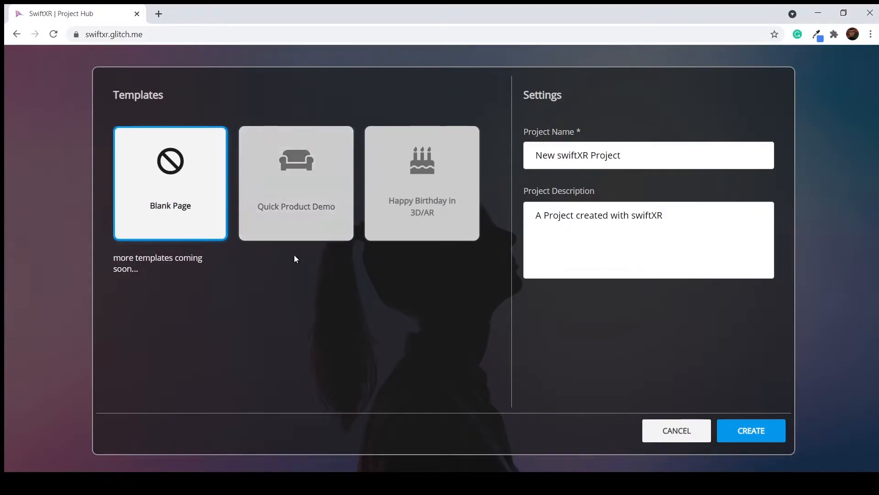
click(656, 164)
drag(656, 163, 525, 162)
click(641, 241)
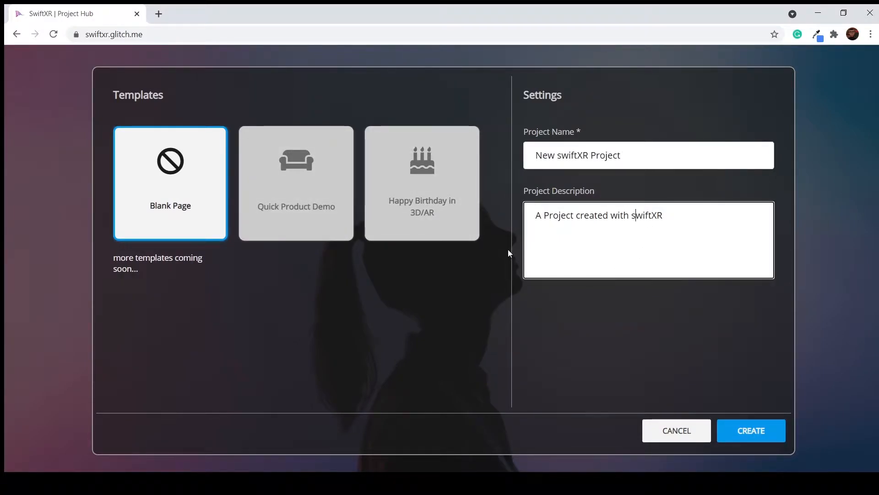
click(765, 431)
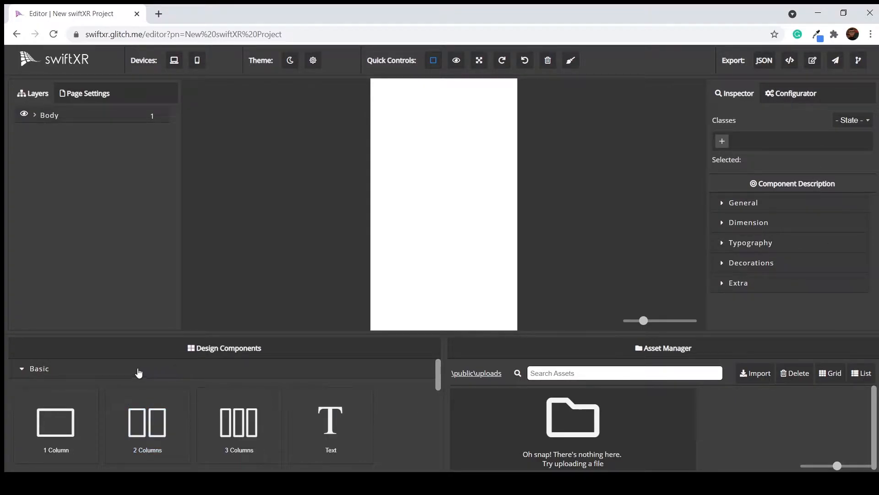
Look through the Basic, Google Model Viewer and AFrame design component categories.
click(117, 375)
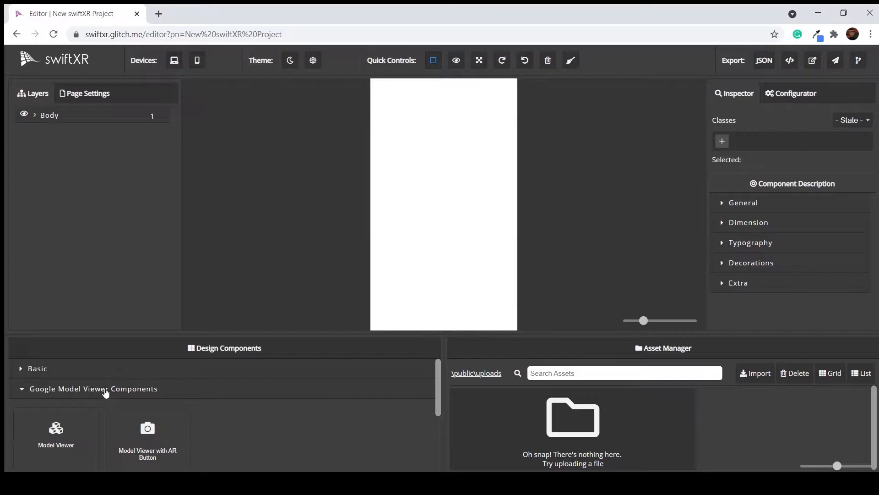
click(100, 393)
click(83, 409)
click(51, 410)
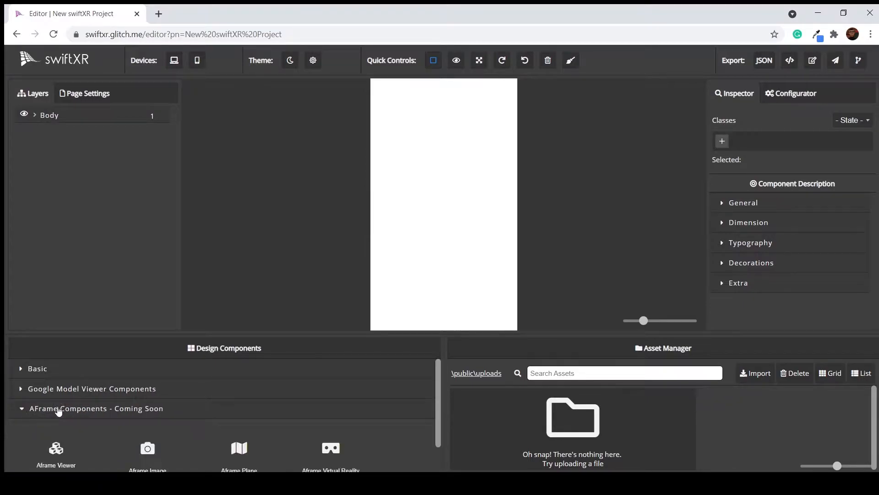
click(55, 388)
click(50, 369)
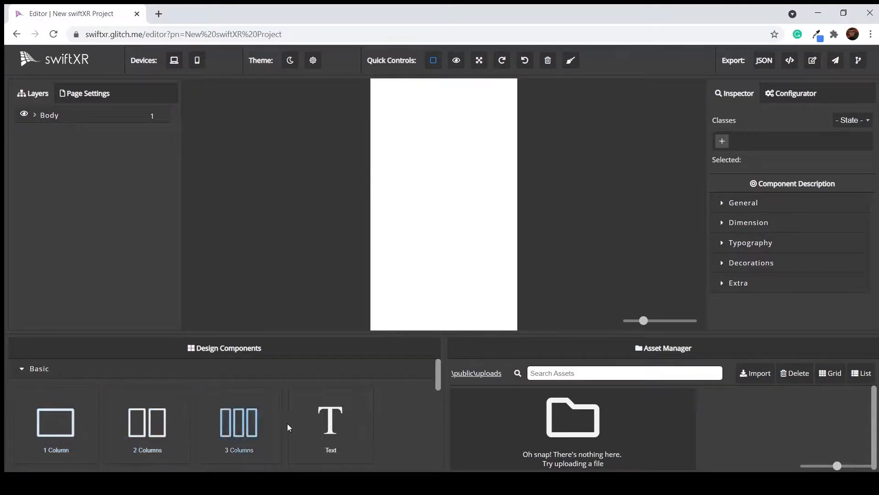
Add a text block, a one-column row and a second text block to the blank page.
drag(342, 434, 452, 164)
drag(67, 425, 383, 294)
drag(368, 406, 410, 193)
scroll(149, 414, down, 1)
scroll(148, 413, up, 1)
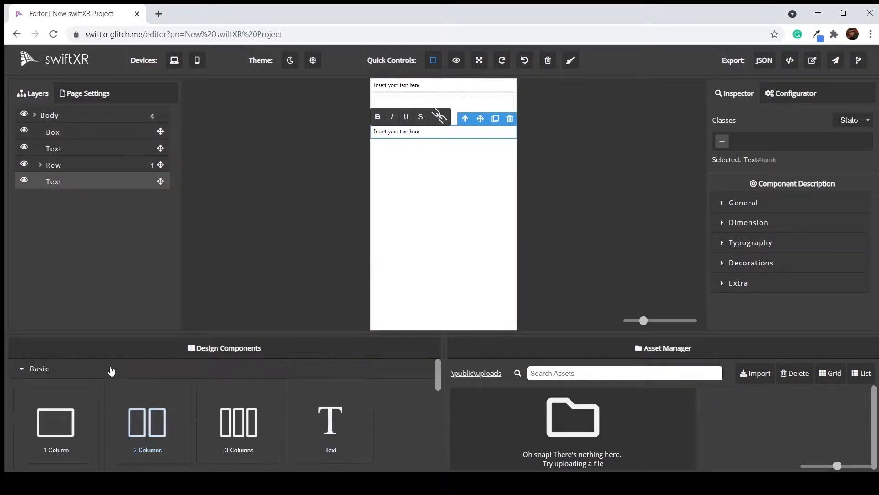
Add a Model Viewer and a Model Viewer with AR Button below the text blocks, and try rotating their cubes.
click(110, 370)
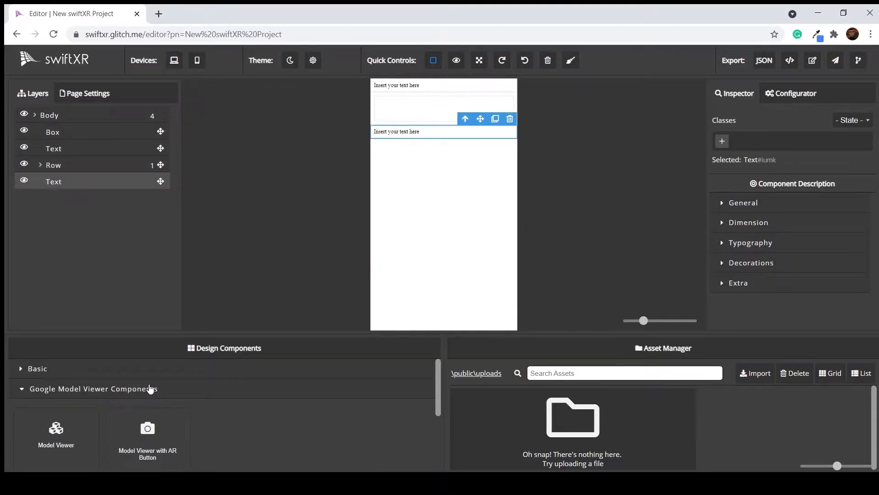
drag(56, 451, 434, 228)
click(442, 165)
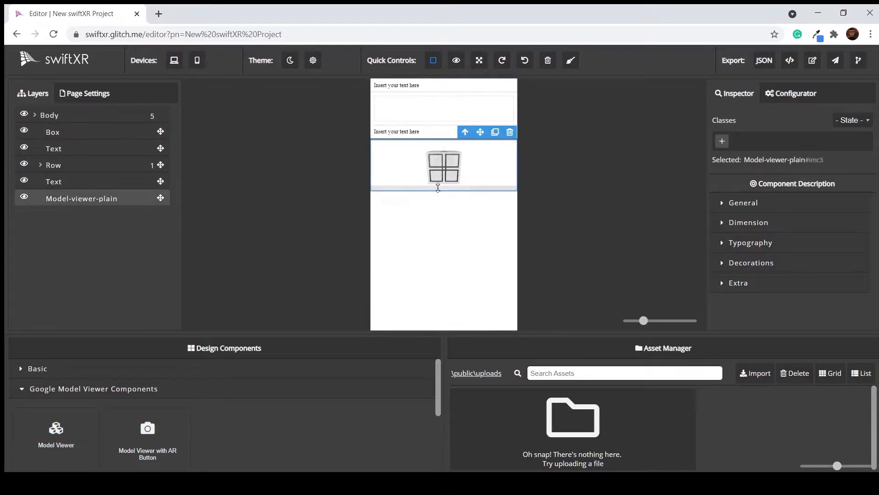
drag(133, 450, 432, 271)
click(450, 223)
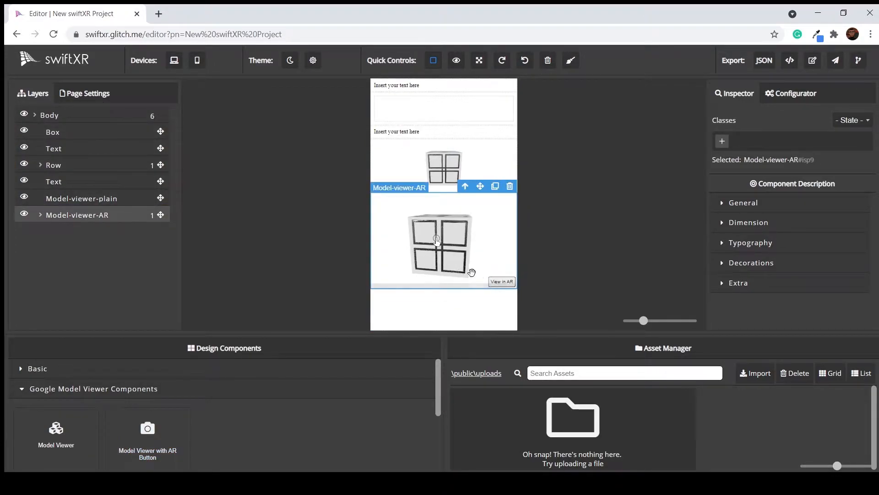
click(440, 177)
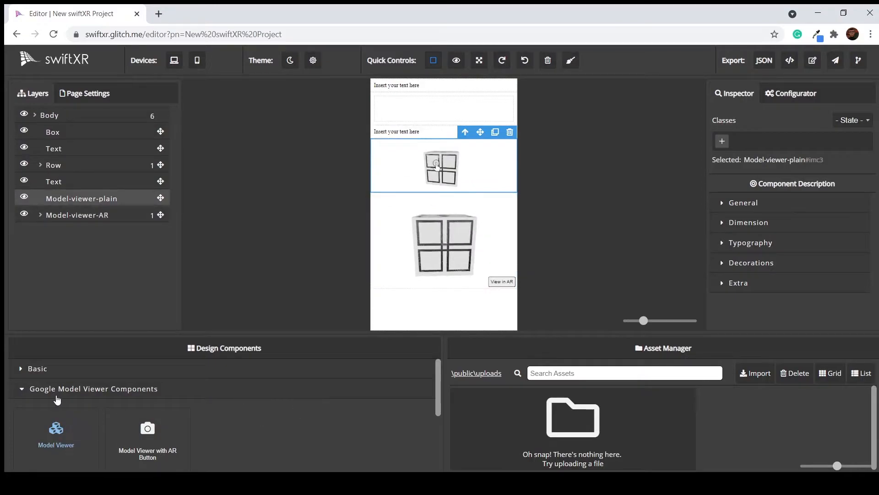
scroll(153, 432, down, 1)
scroll(133, 403, up, 1)
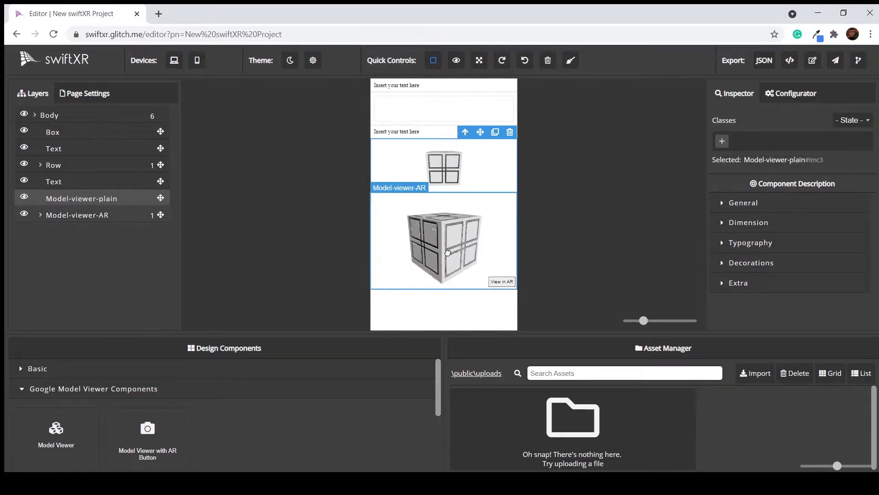
click(448, 246)
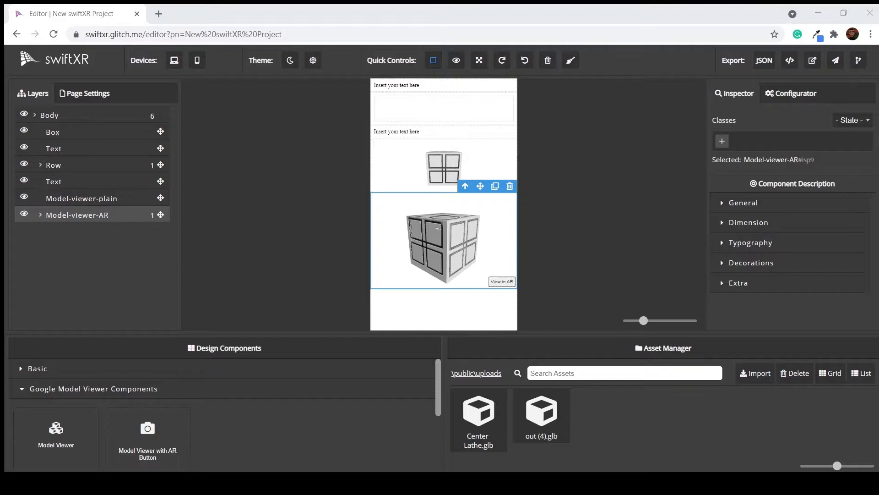
Import Junior Executive Room.jpg into the project's uploaded assets.
drag(558, 449, 556, 446)
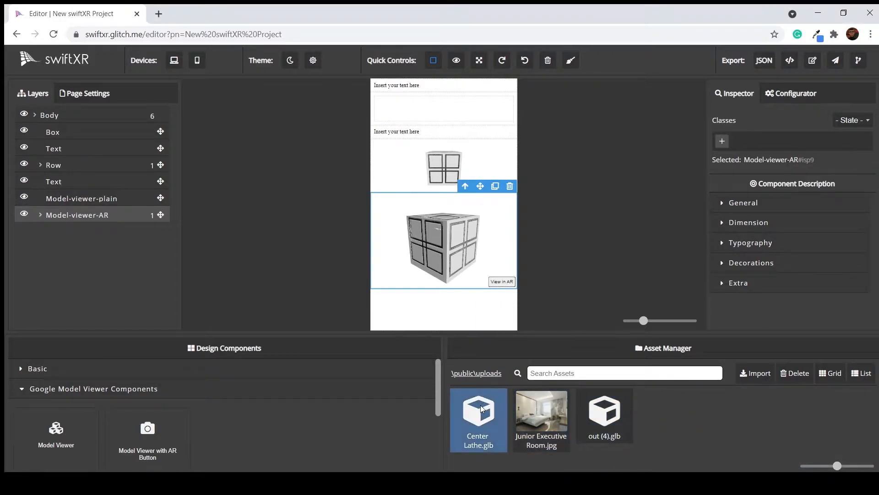
mouse_move(838, 468)
mouse_down()
mouse_move(805, 469)
mouse_move(871, 467)
mouse_move(837, 467)
mouse_up()
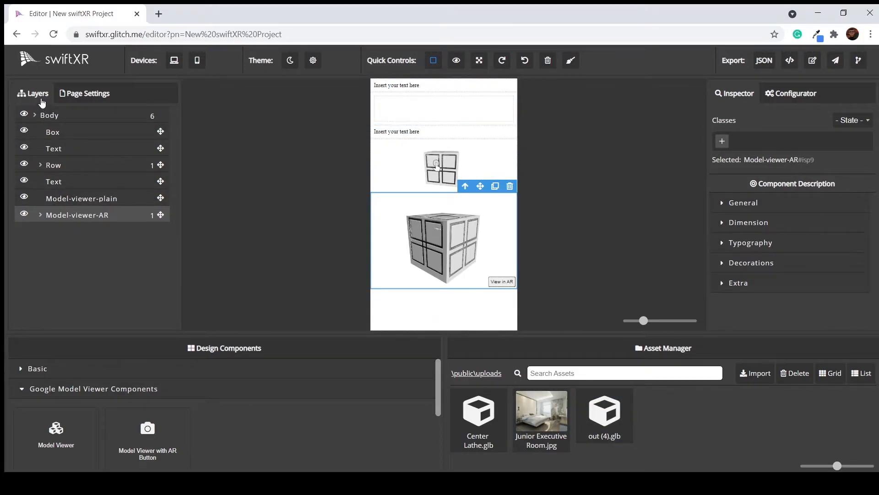
Examine the Body layer tree and the page's name, description and icon settings.
click(34, 116)
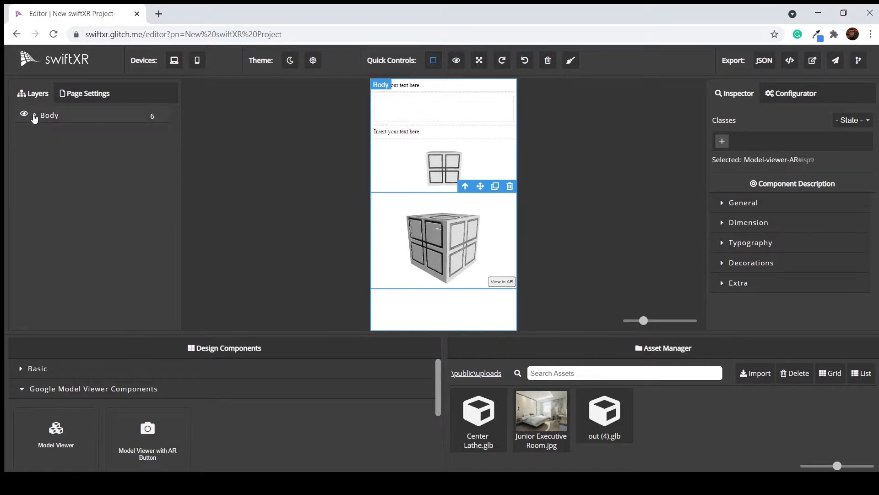
click(35, 116)
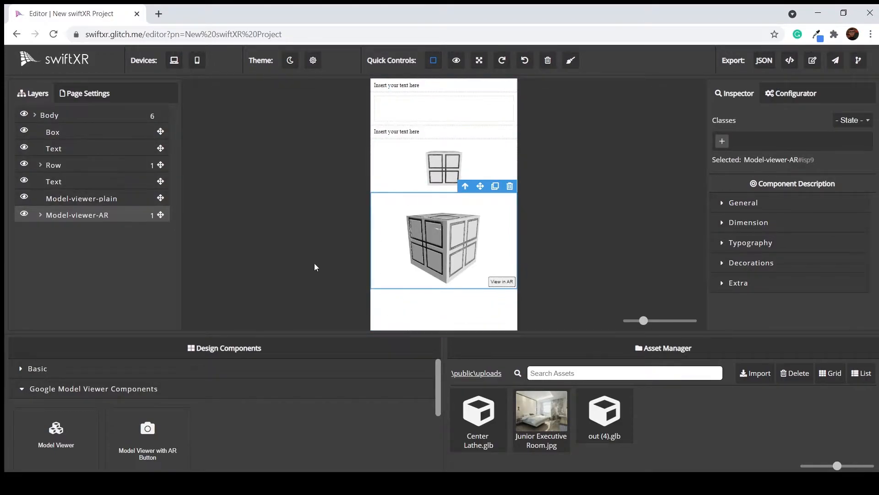
click(92, 95)
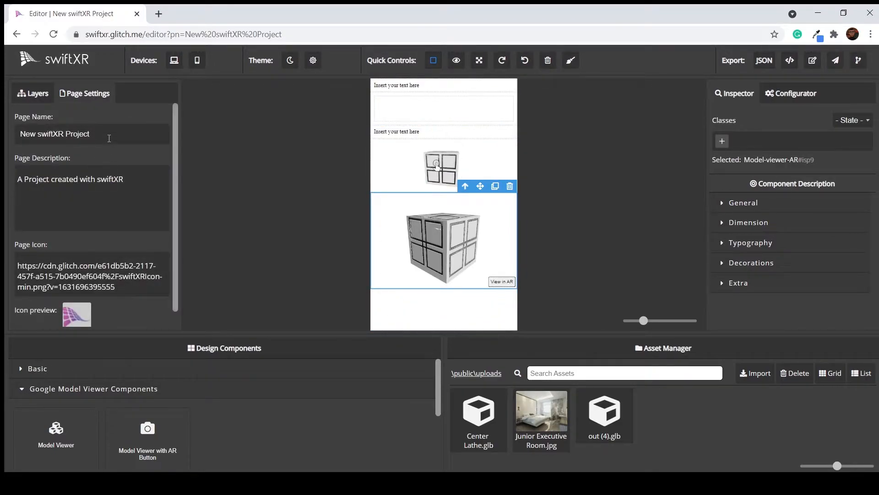
click(107, 195)
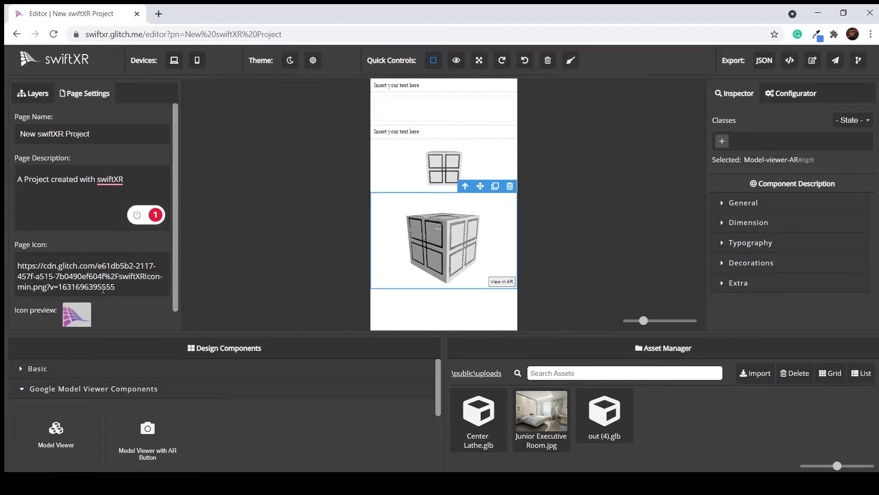
scroll(84, 303, down, 1)
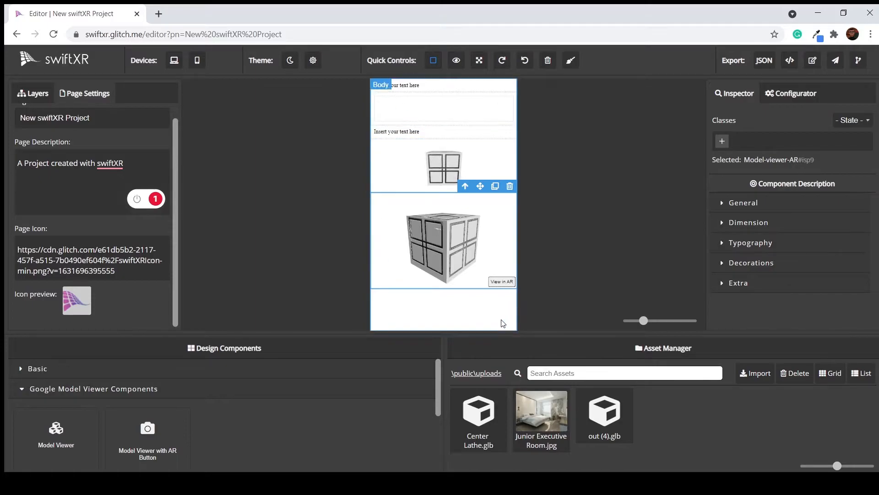
Set the background colour of the Model-viewer-AR component to red (#f40000).
mouse_move(644, 322)
mouse_down()
mouse_move(691, 320)
mouse_move(638, 321)
mouse_move(647, 321)
mouse_up()
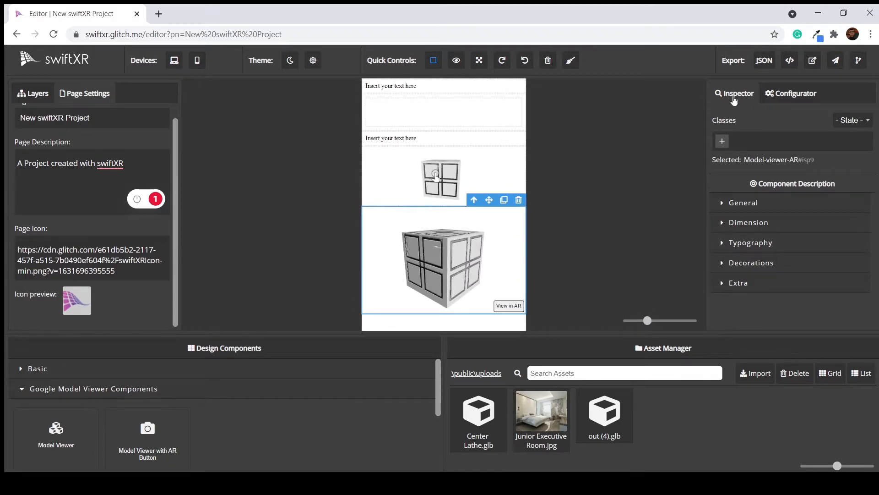
click(399, 150)
click(434, 114)
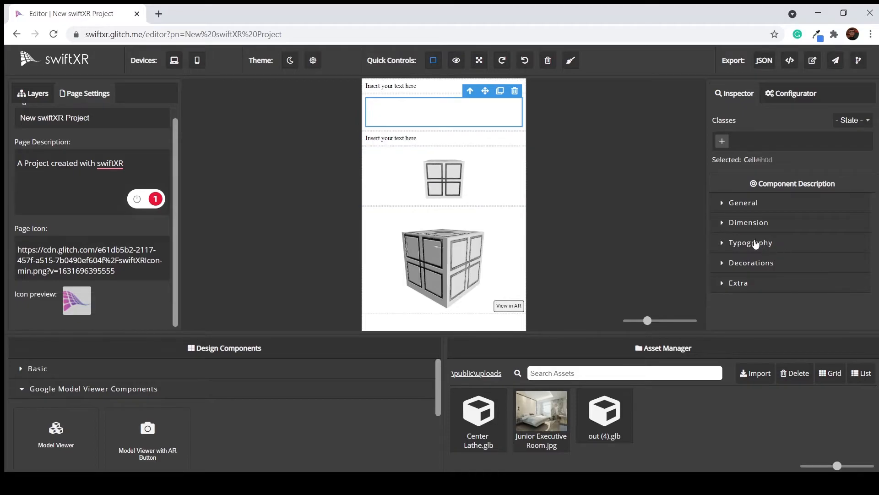
click(723, 270)
click(441, 235)
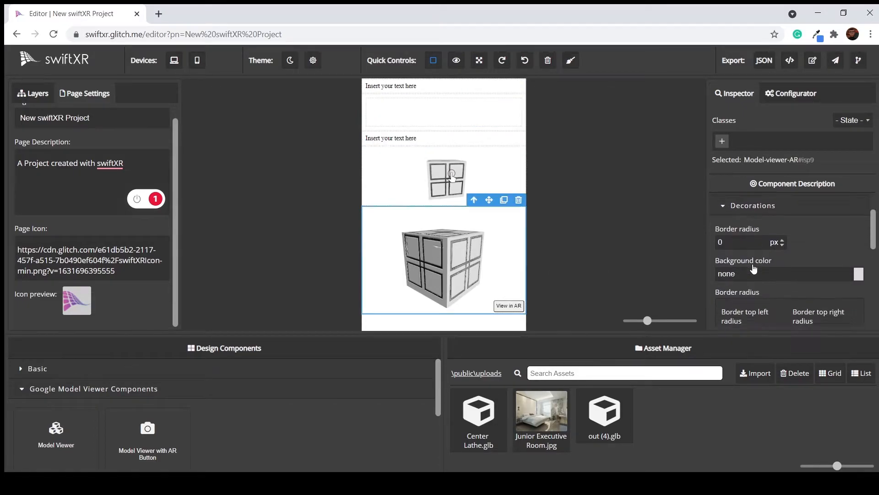
click(859, 274)
drag(795, 330, 845, 315)
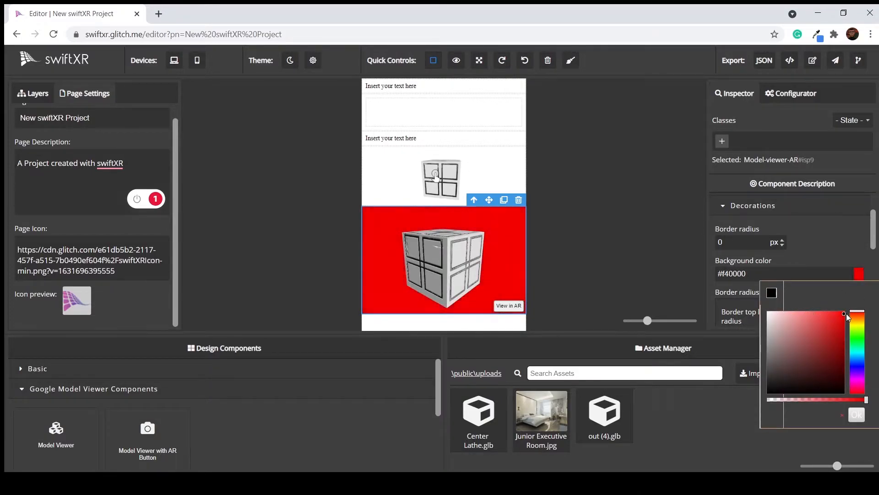
Set the background colour of the Model-viewer-plain component to bright blue and close its decoration settings.
click(442, 177)
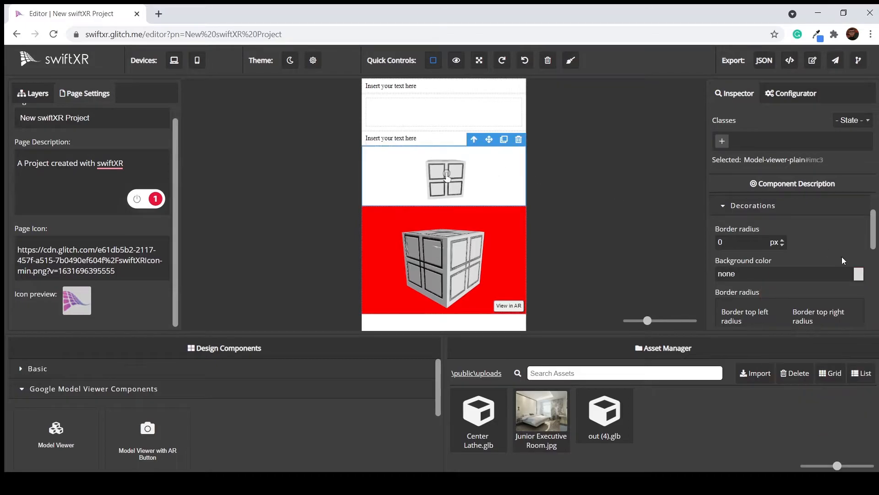
click(858, 277)
drag(858, 338, 836, 310)
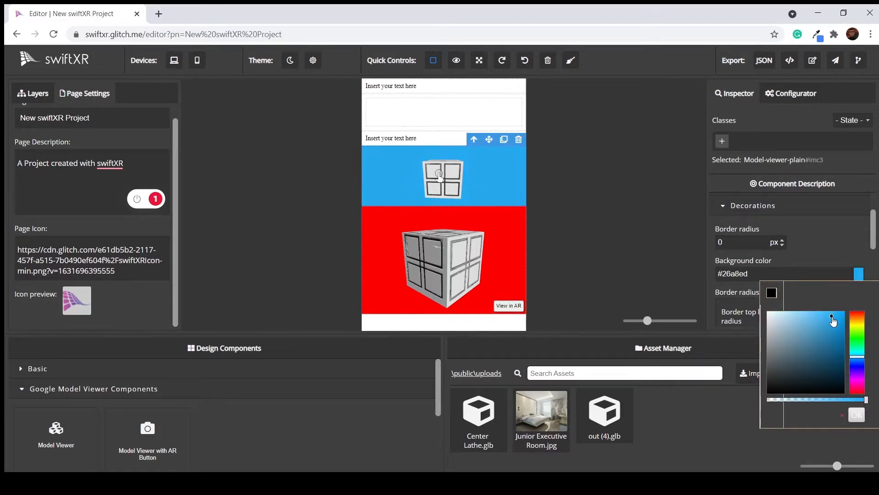
click(730, 207)
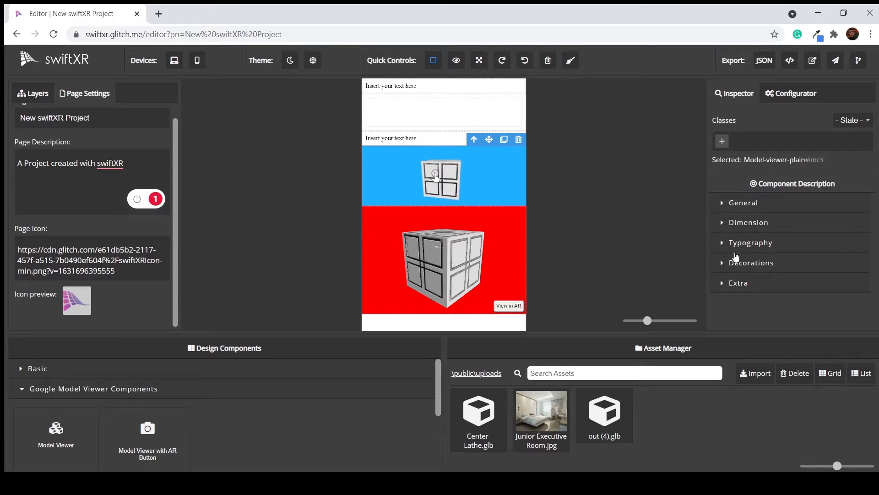
Examine the Configurator properties of the plain model viewer and of the text block above it.
click(774, 94)
scroll(766, 220, down, 3)
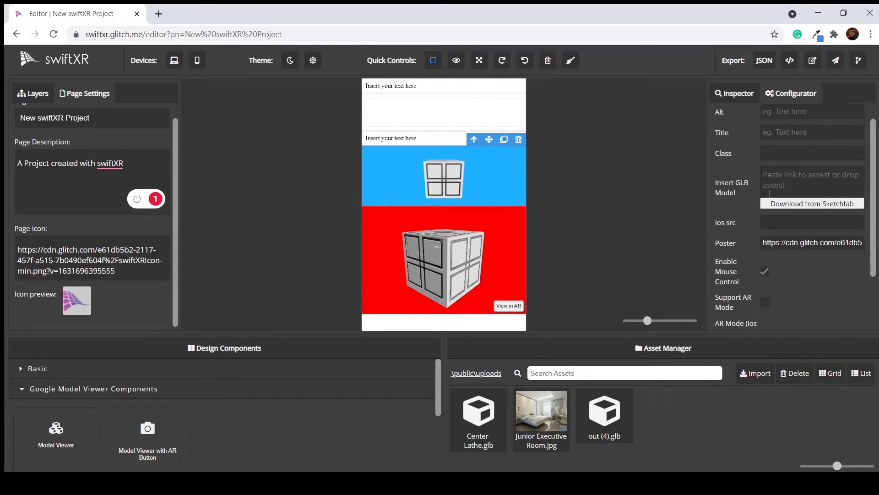
scroll(766, 221, up, 3)
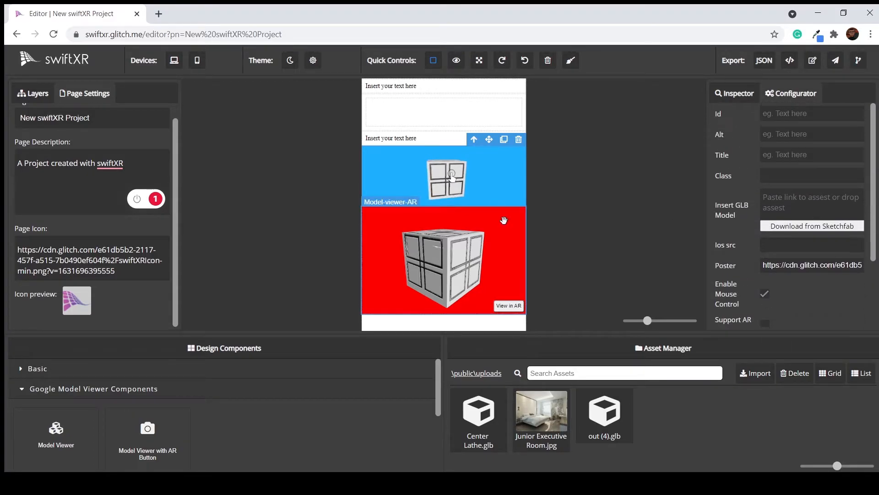
click(445, 140)
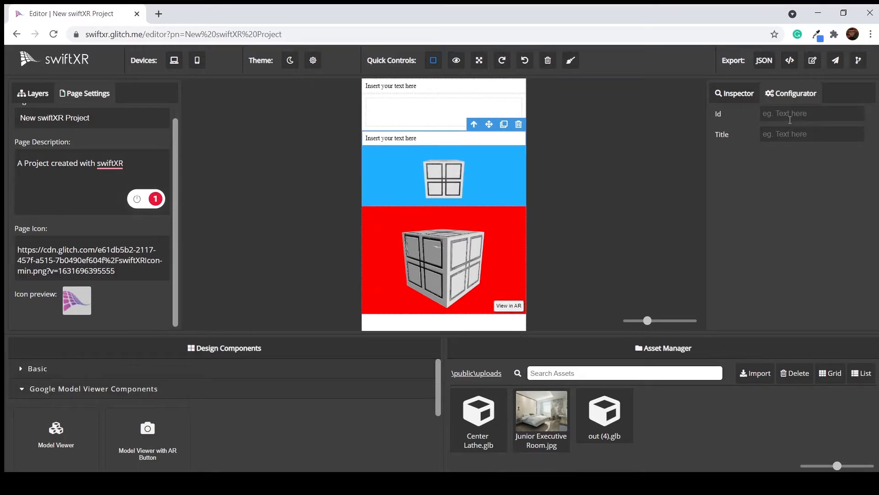
click(445, 176)
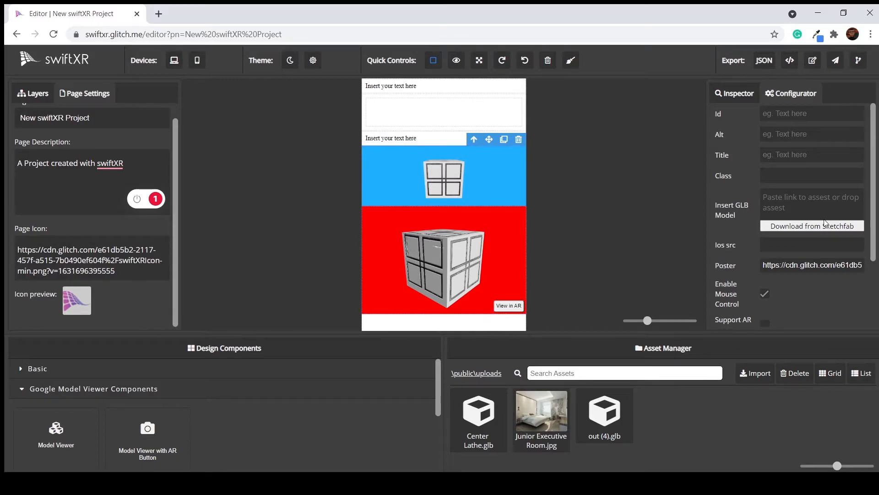
scroll(823, 234, down, 3)
scroll(800, 263, up, 3)
scroll(794, 272, down, 2)
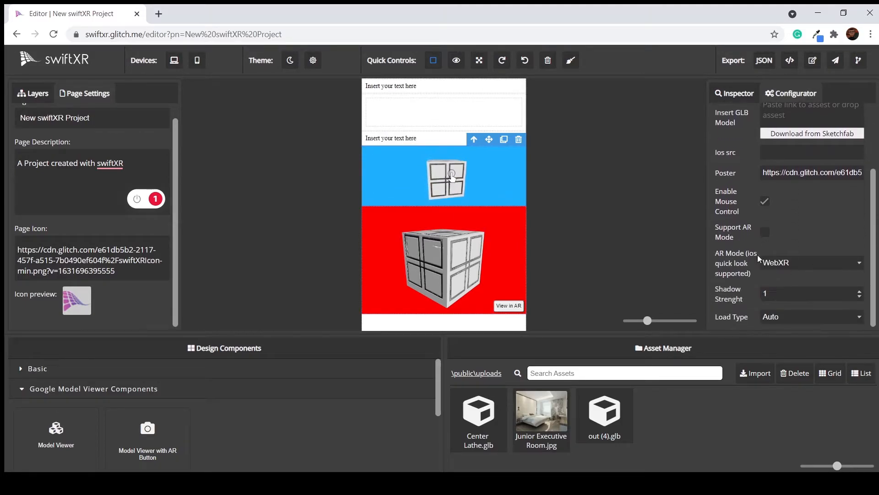
Enable Support AR Mode for the plain model viewer and stretch it to about twice its height.
click(765, 233)
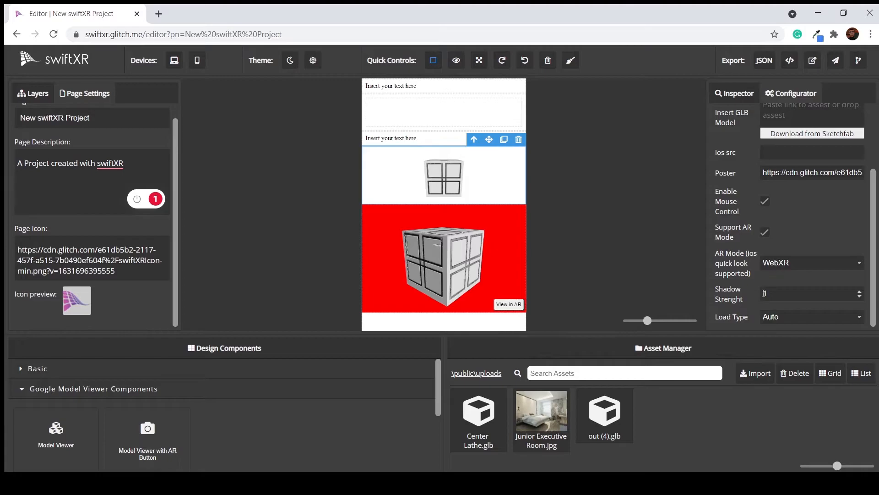
drag(462, 203, 465, 271)
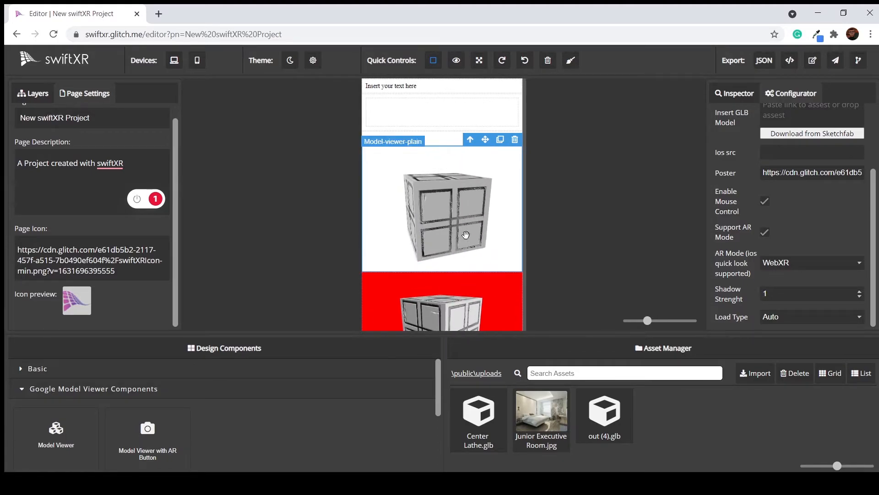
Raise the plain model viewer's shadow strength to 10 and rotate its cube to check the shadow.
click(860, 291)
click(859, 291)
click(859, 292)
click(859, 292)
click(860, 292)
click(859, 292)
double_click(860, 292)
scroll(460, 219, down, 3)
drag(450, 230, 447, 262)
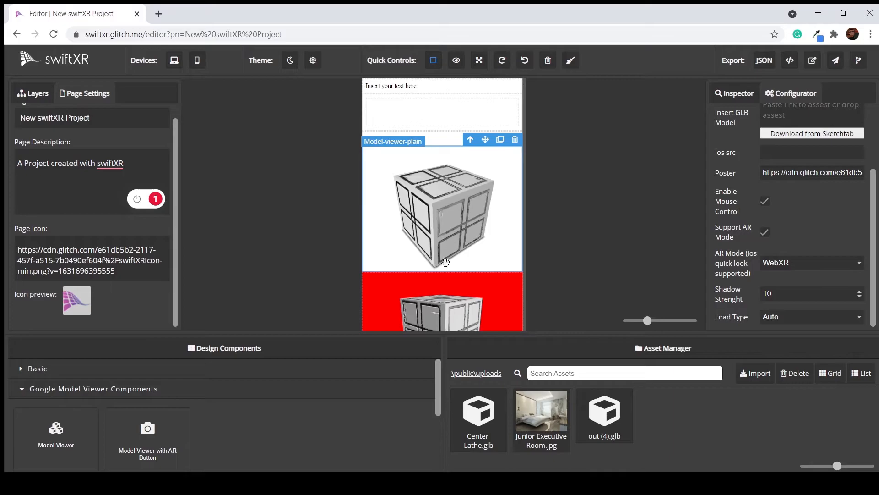
Lower the plain model viewer's shadow strength to 1 and rotate its cube to check the shadow.
click(860, 297)
click(860, 297)
click(860, 297)
click(859, 297)
click(860, 297)
click(860, 297)
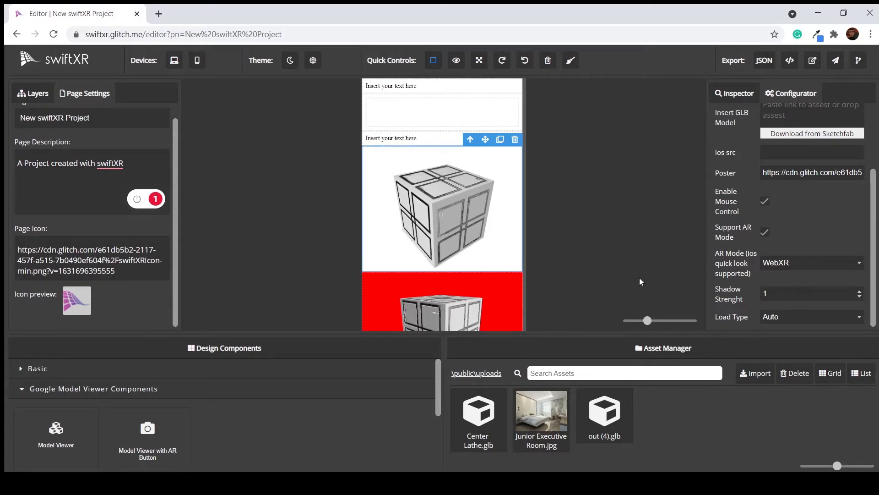
drag(474, 240, 457, 233)
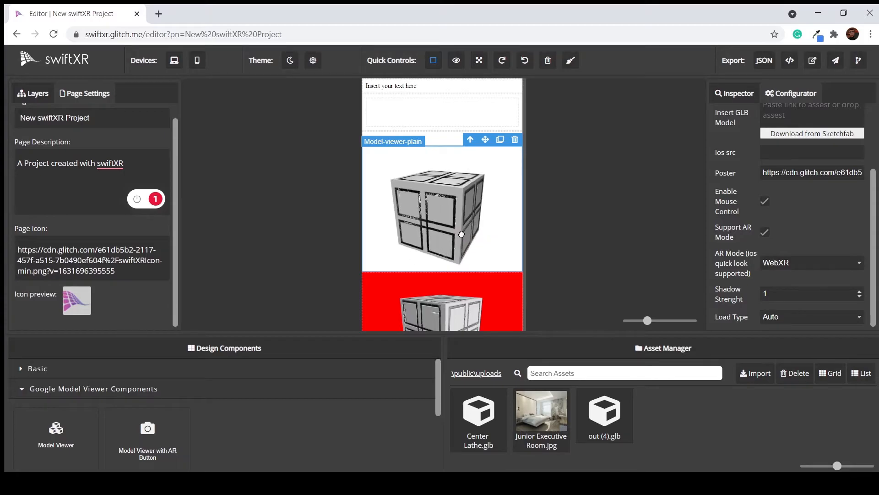
Load the Center Lathe.glb asset as the plain model viewer's GLB model and inspect the lathe up close.
scroll(818, 239, up, 2)
click(784, 207)
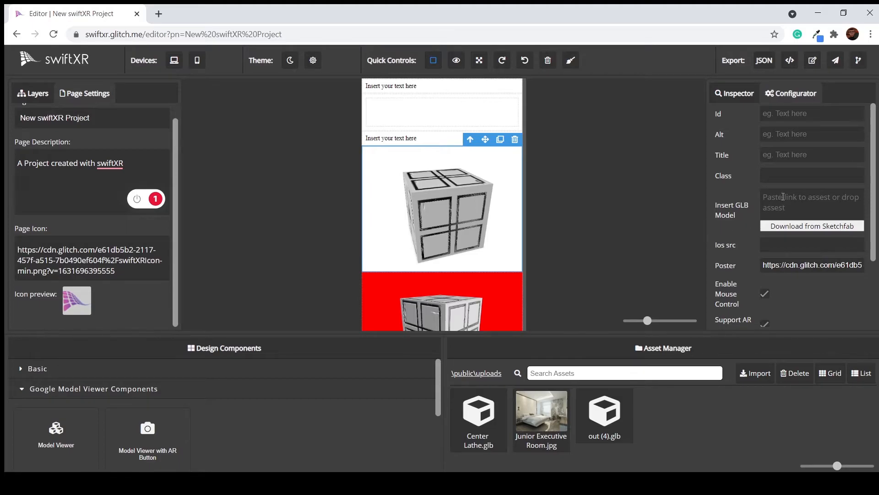
drag(450, 228, 475, 222)
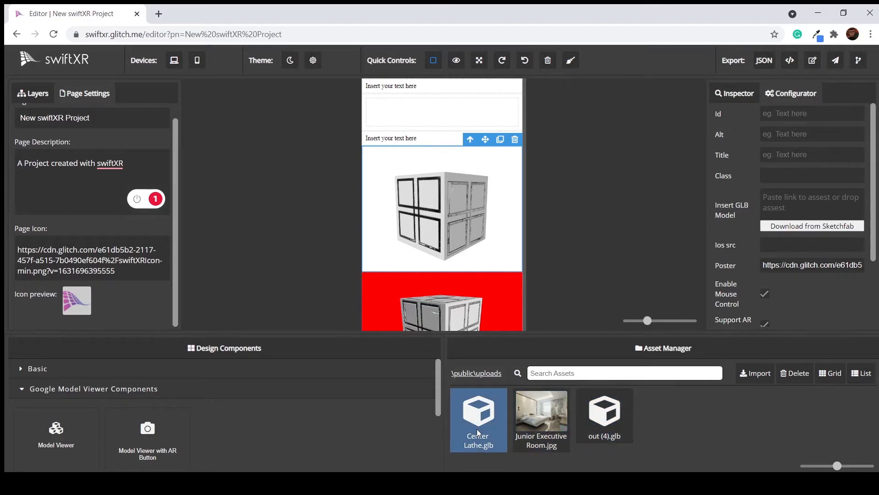
drag(493, 418, 783, 205)
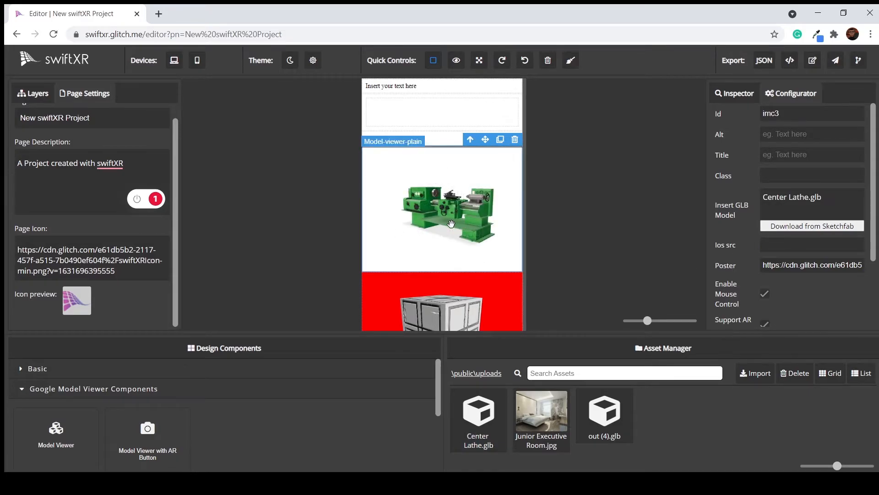
scroll(473, 229, up, 5)
mouse_move(473, 229)
mouse_down()
mouse_move(442, 229)
mouse_move(457, 232)
mouse_up()
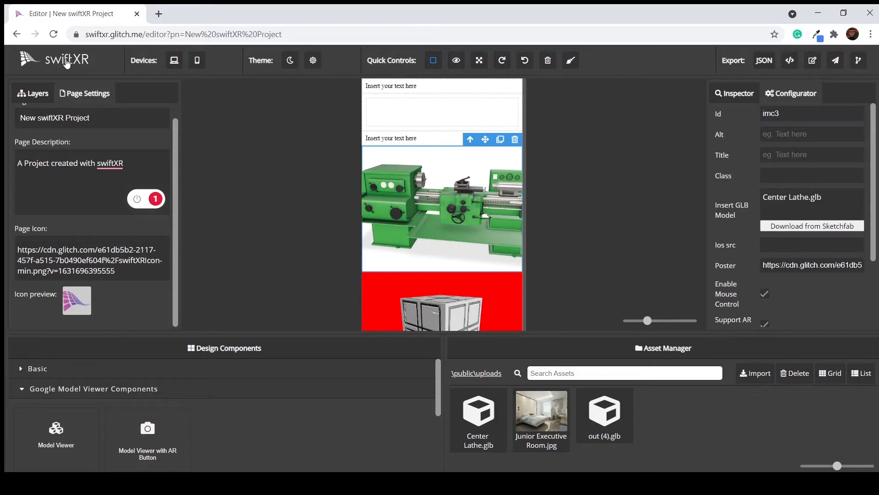
Compare the page in desktop and mobile device views, and rotate the lathe in the mobile view.
click(546, 101)
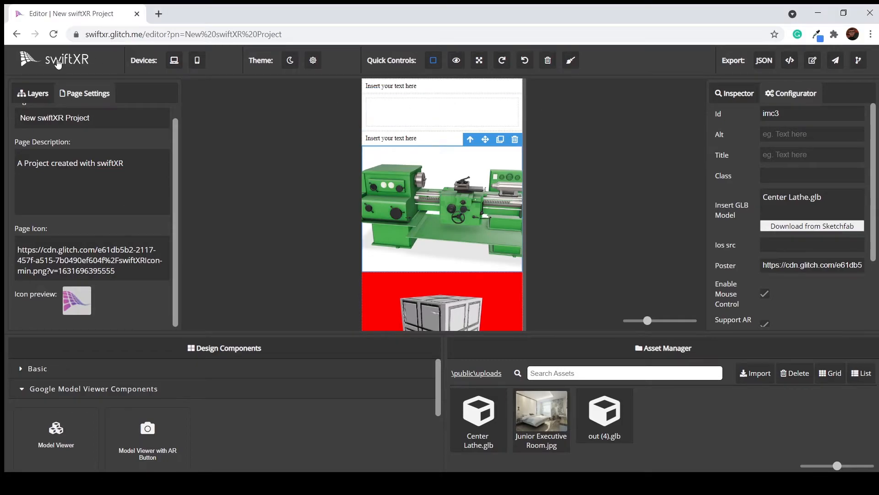
click(174, 63)
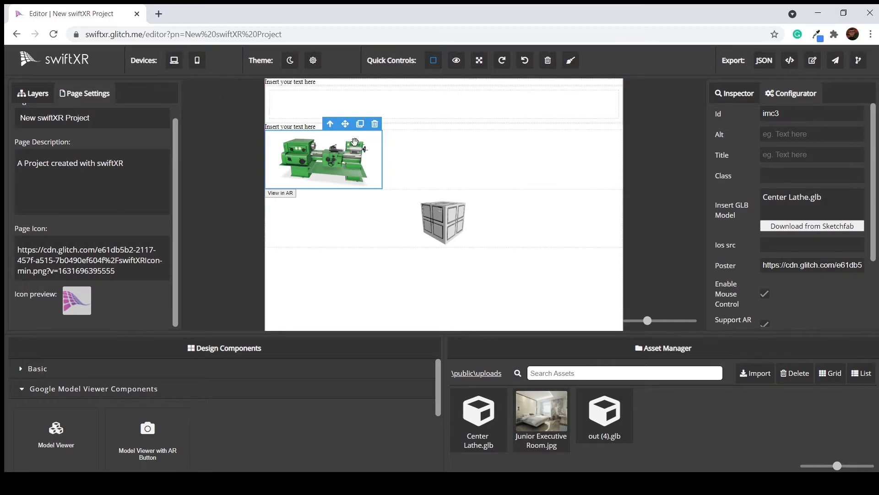
click(198, 64)
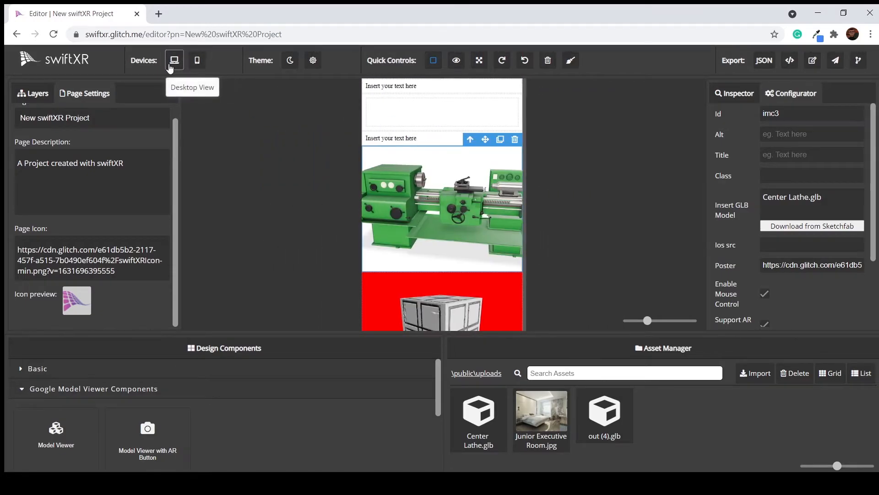
scroll(451, 233, down, 3)
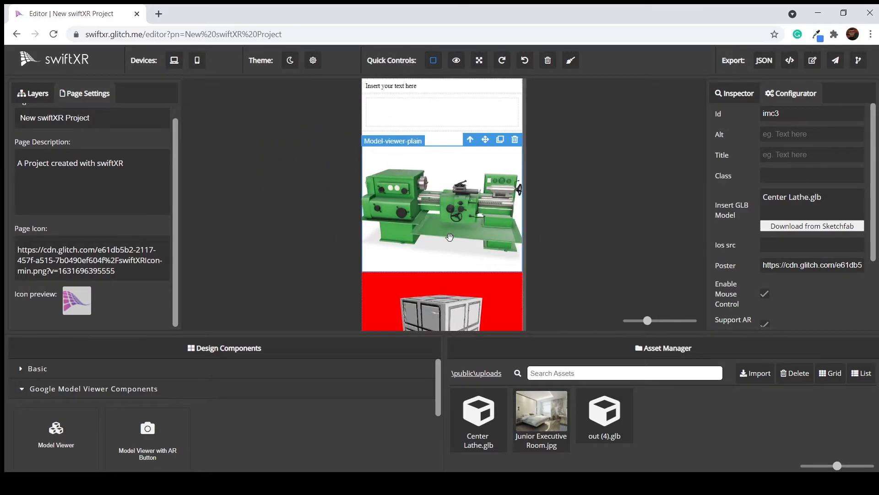
mouse_move(453, 232)
mouse_down()
mouse_move(469, 232)
mouse_move(425, 232)
mouse_move(474, 231)
mouse_move(454, 230)
mouse_up()
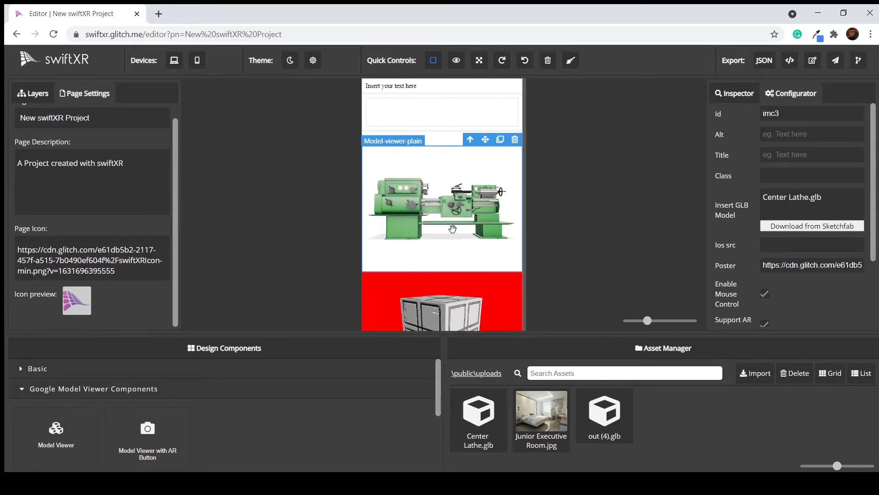
Try the light theme and return to night mode, and toggle the component borders off and back on.
click(312, 61)
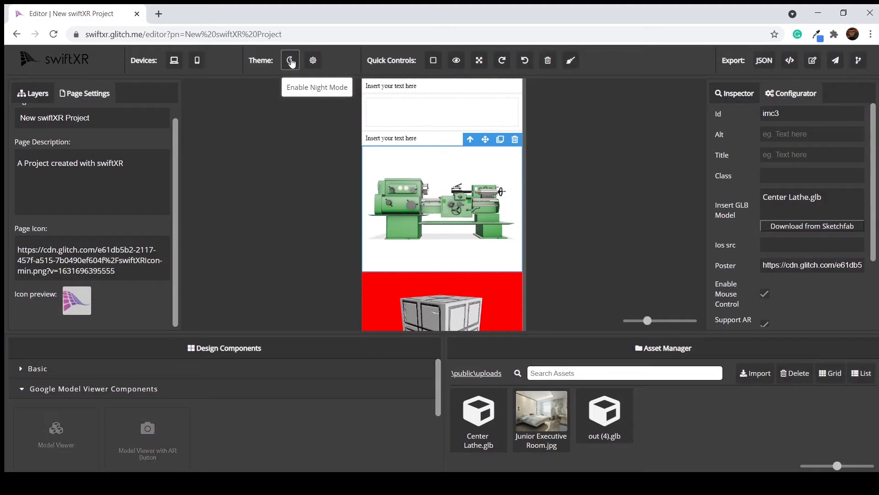
click(290, 61)
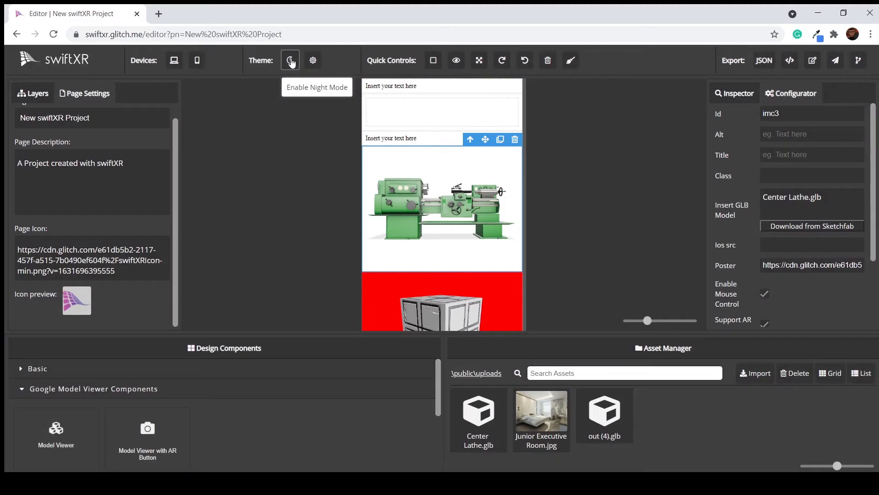
click(655, 322)
drag(655, 322, 679, 321)
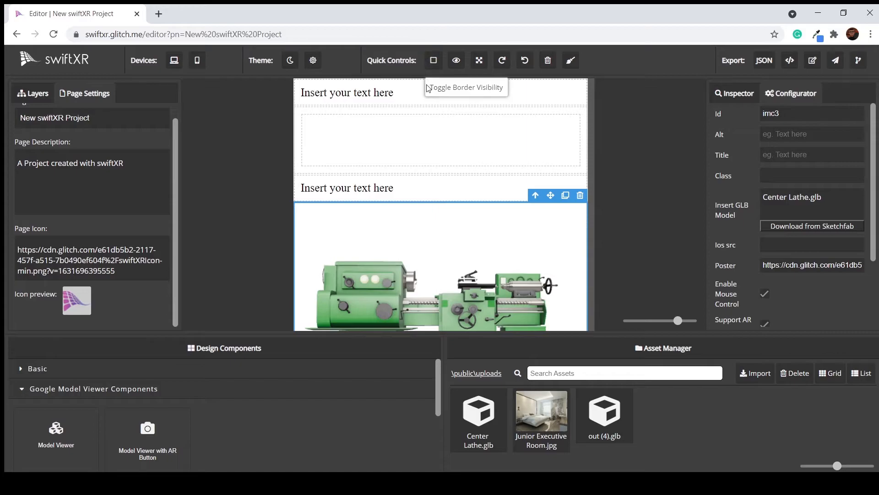
click(433, 61)
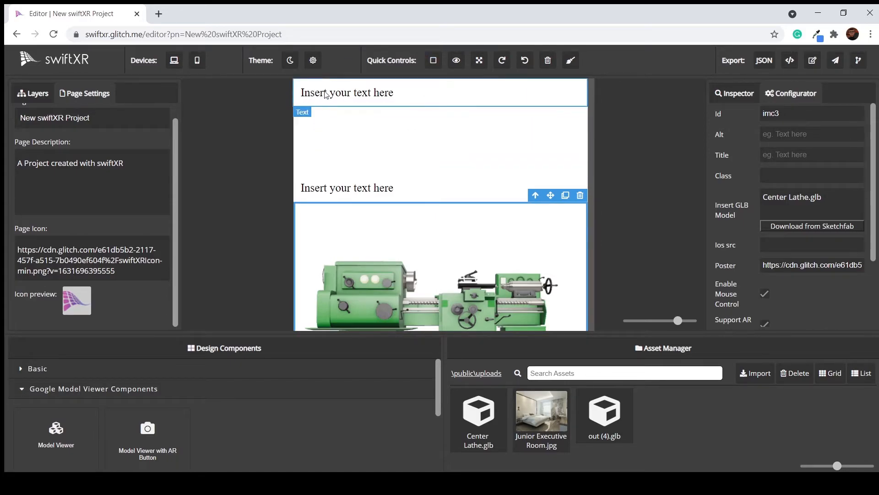
click(432, 61)
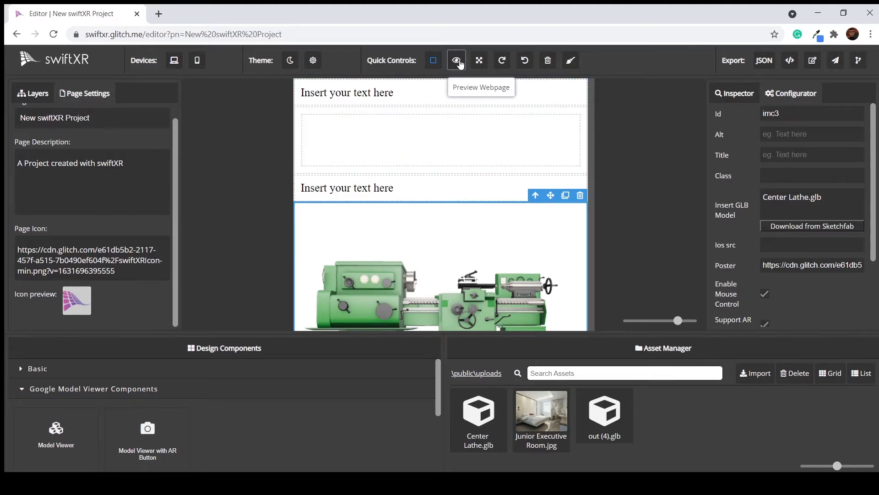
Preview the webpage without the editor panels, close the preview, and enter and exit fullscreen mode.
drag(678, 321, 670, 321)
mouse_move(647, 319)
mouse_down()
mouse_move(632, 320)
mouse_move(643, 321)
mouse_up()
click(456, 66)
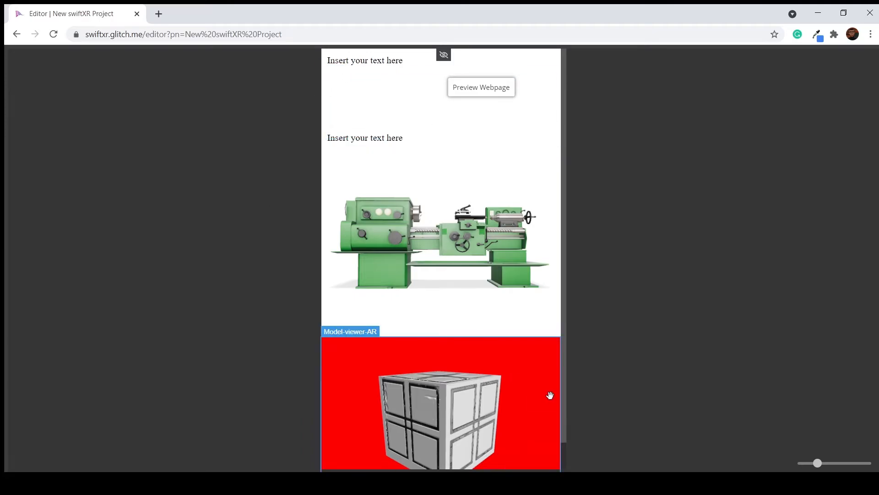
drag(563, 402, 564, 439)
scroll(443, 126, up, 1)
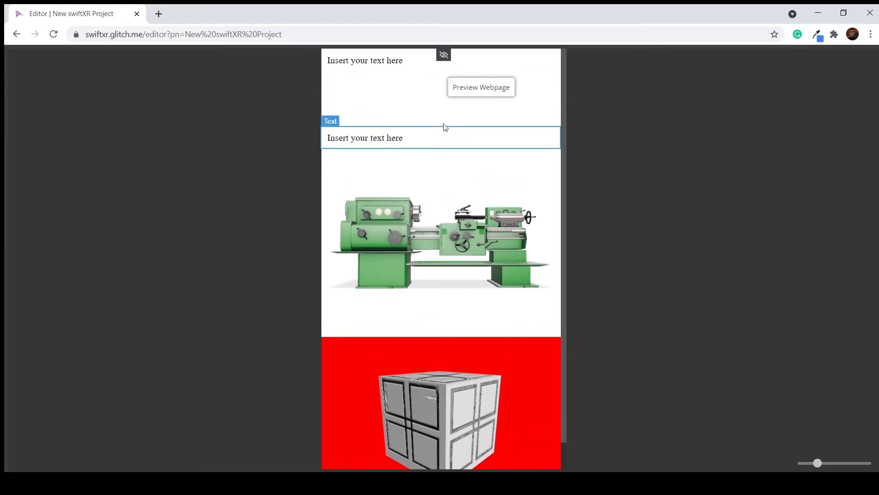
click(444, 54)
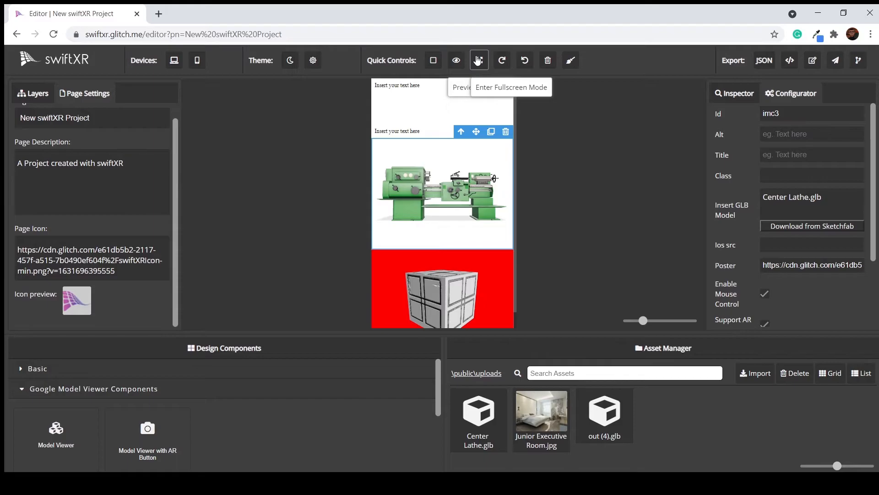
click(478, 60)
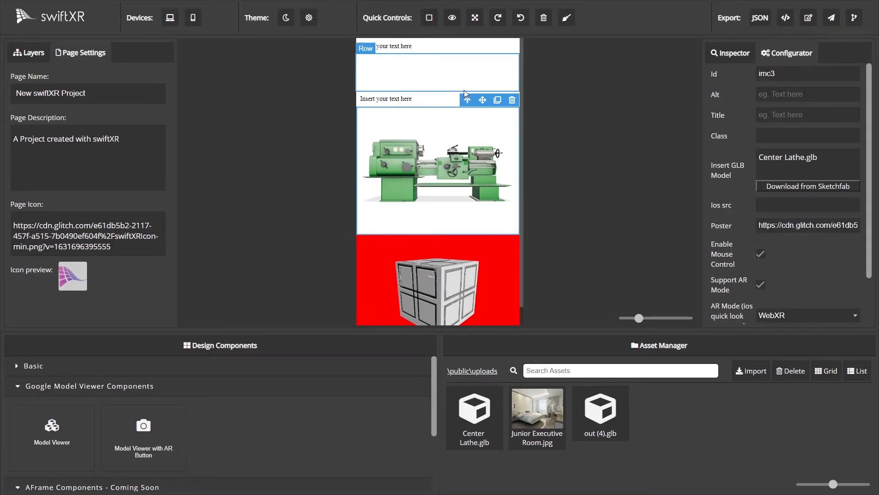
key(Escape)
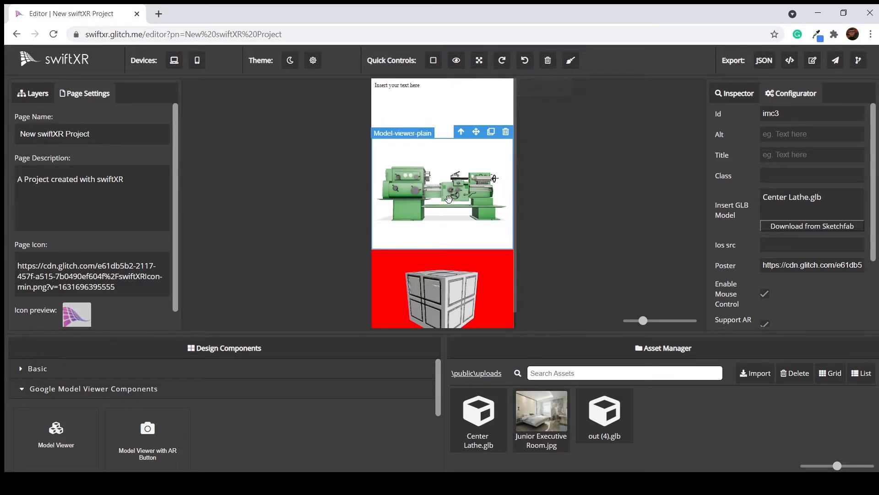
Undo the swap to the lathe model in the plain model viewer and redo it.
click(521, 63)
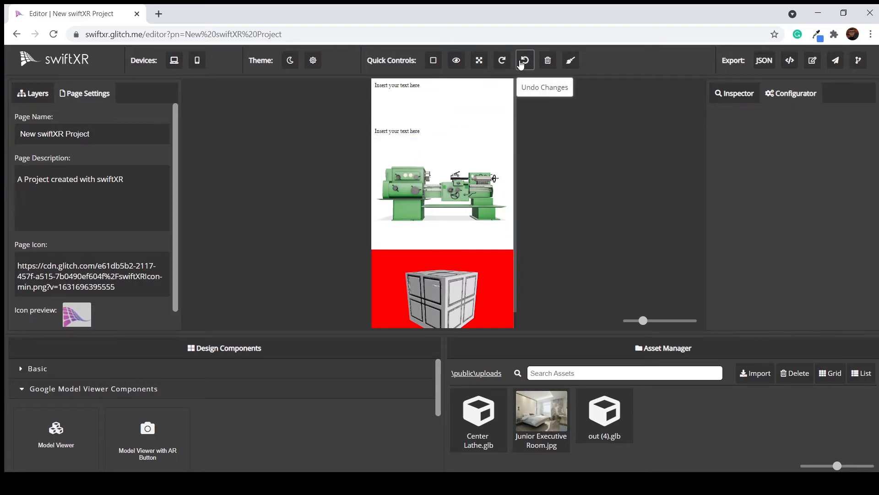
click(520, 63)
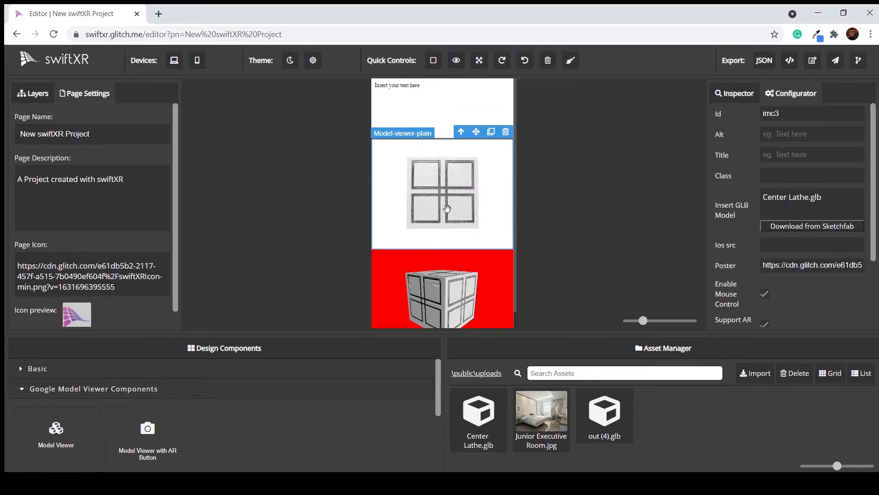
click(504, 64)
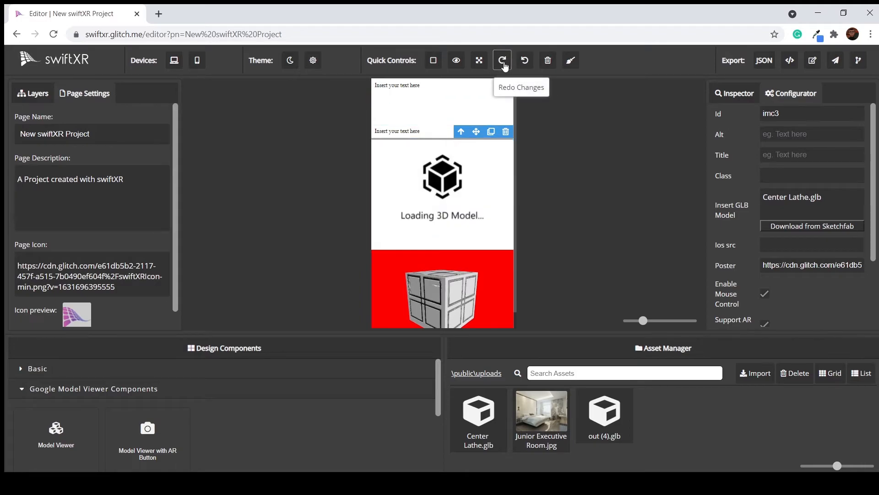
click(439, 201)
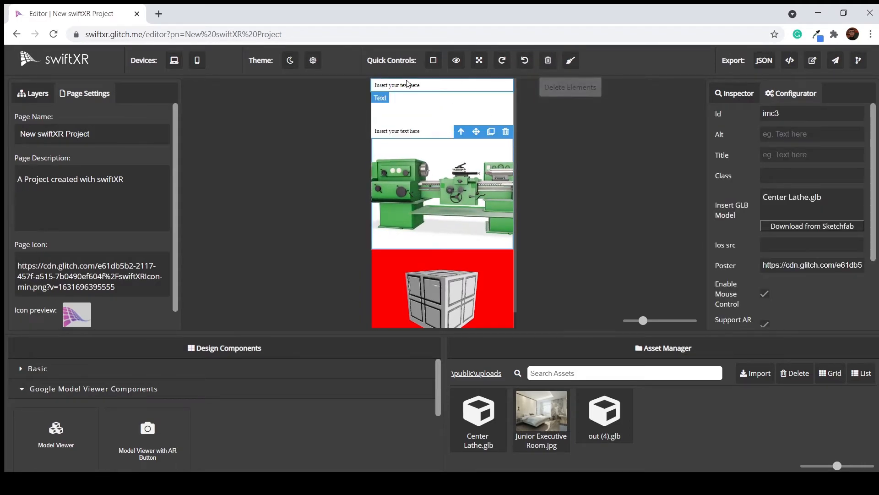
Delete the text block at the start of the page and duplicate the remaining text block above the lathe viewer.
click(410, 87)
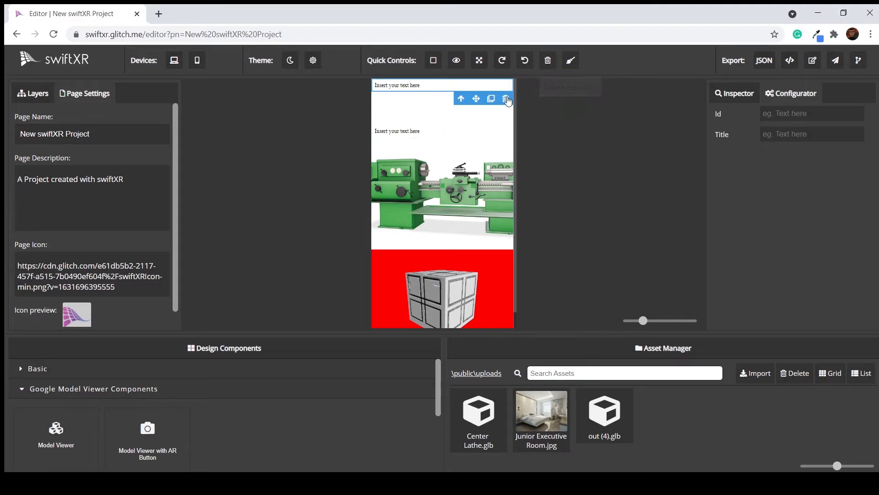
click(506, 99)
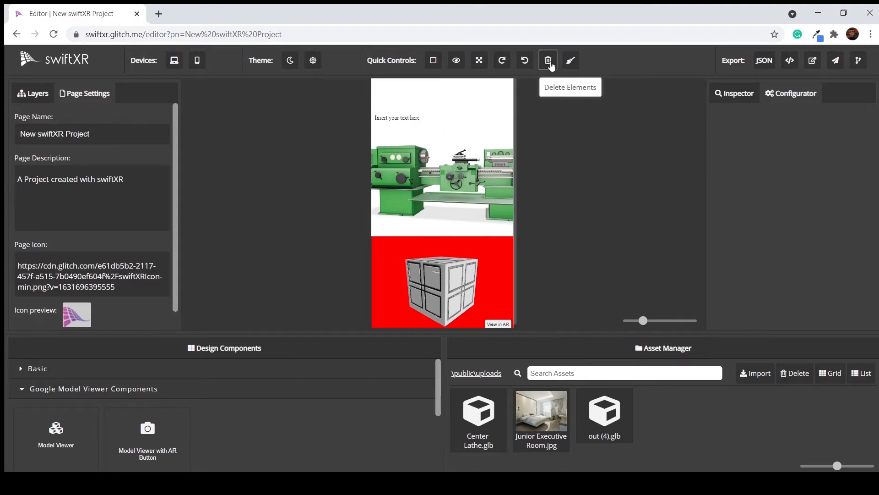
click(447, 89)
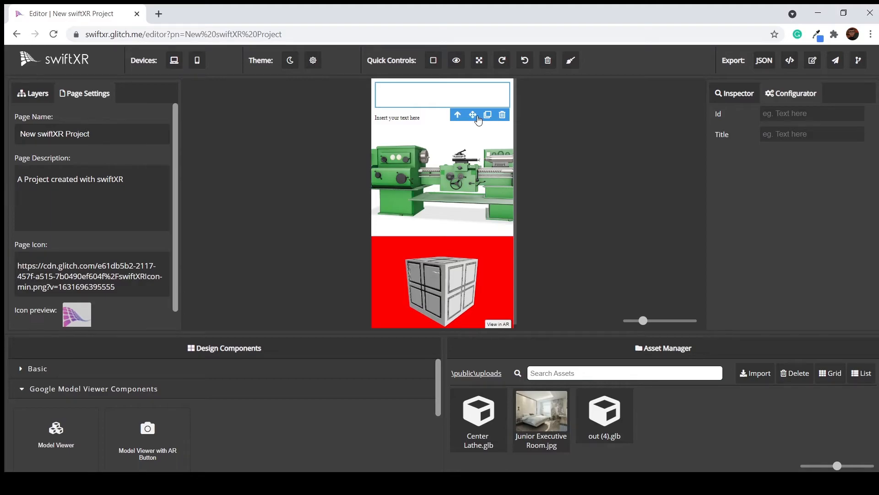
click(480, 119)
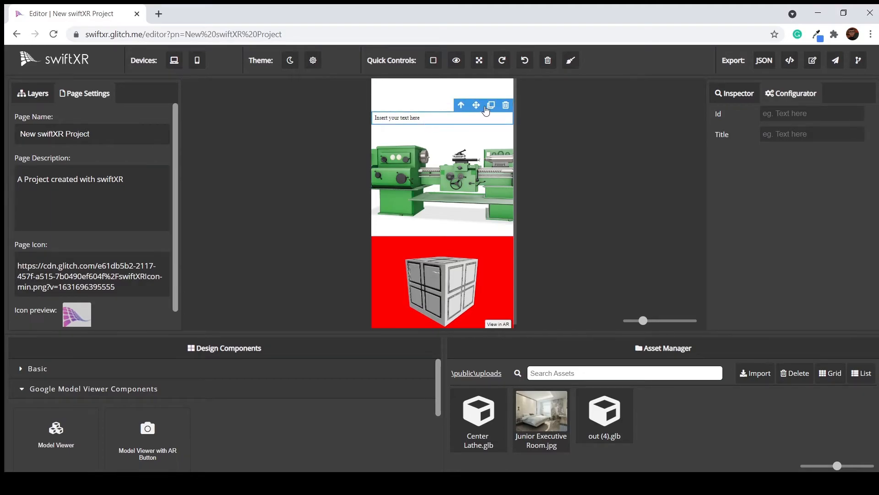
click(490, 106)
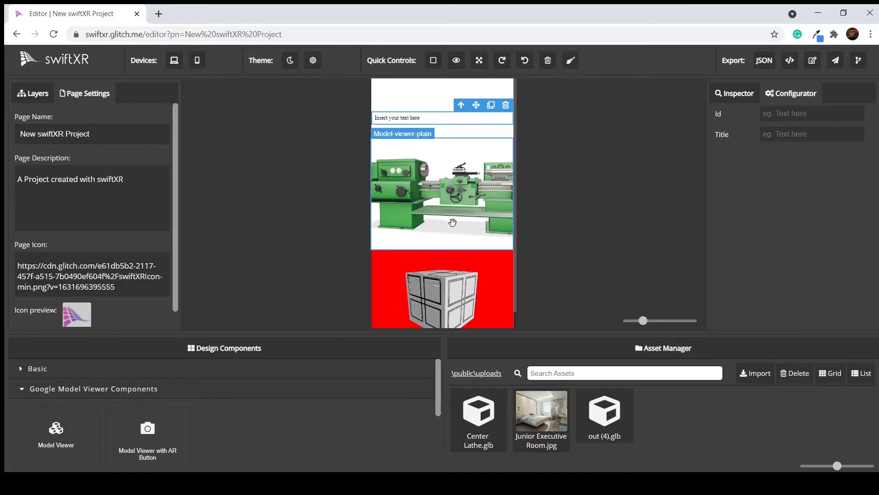
Clear the entire canvas and undo the clearing.
click(571, 61)
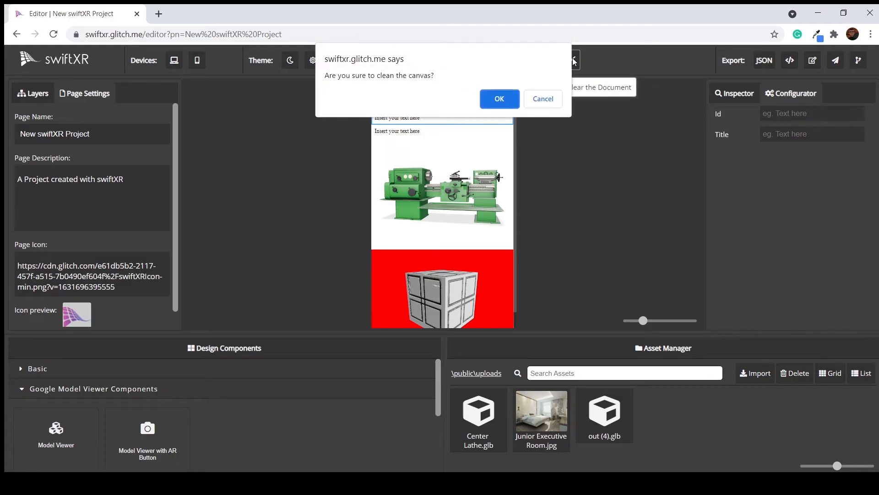
click(499, 99)
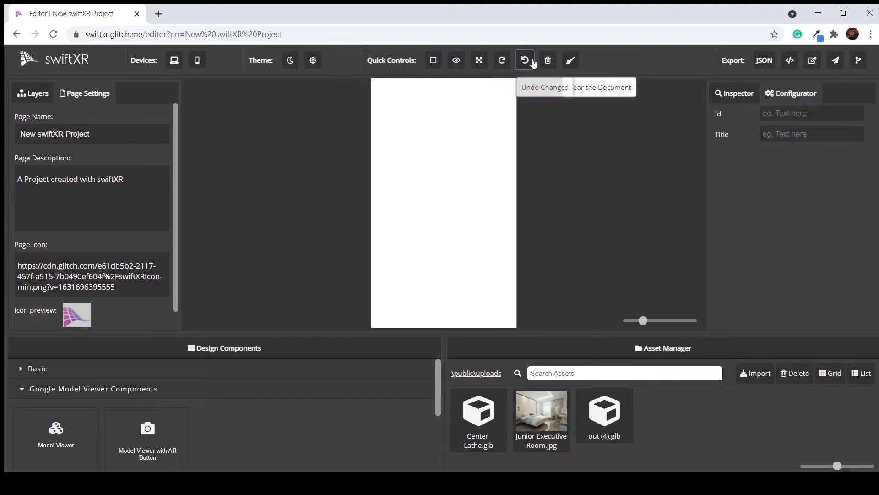
click(525, 60)
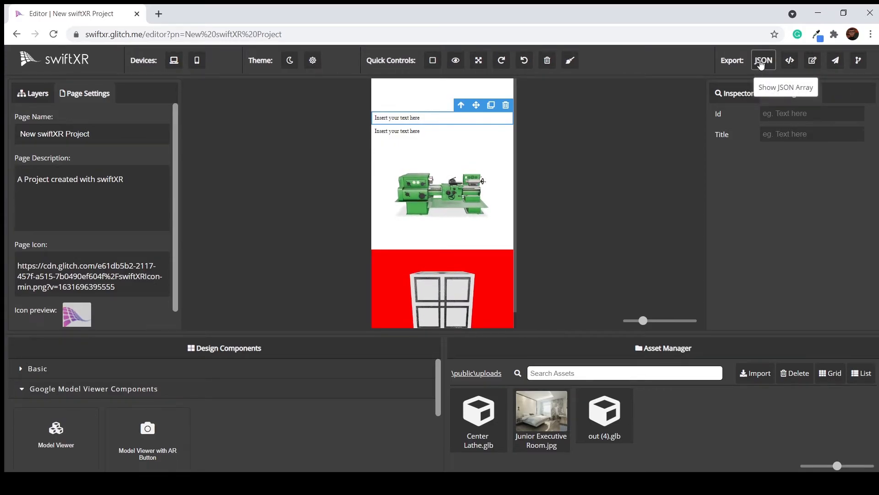
Show the page's components as a JSON array and read through the exported code.
click(759, 63)
scroll(475, 281, down, 2)
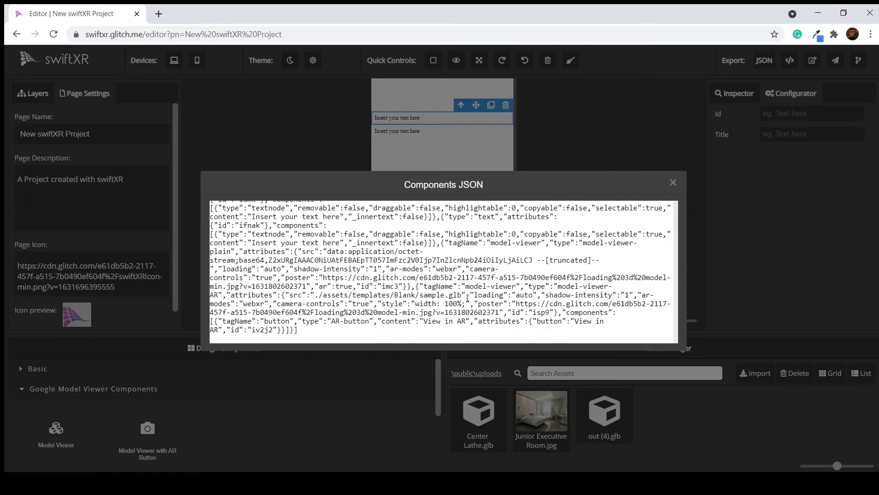
scroll(306, 329, up, 2)
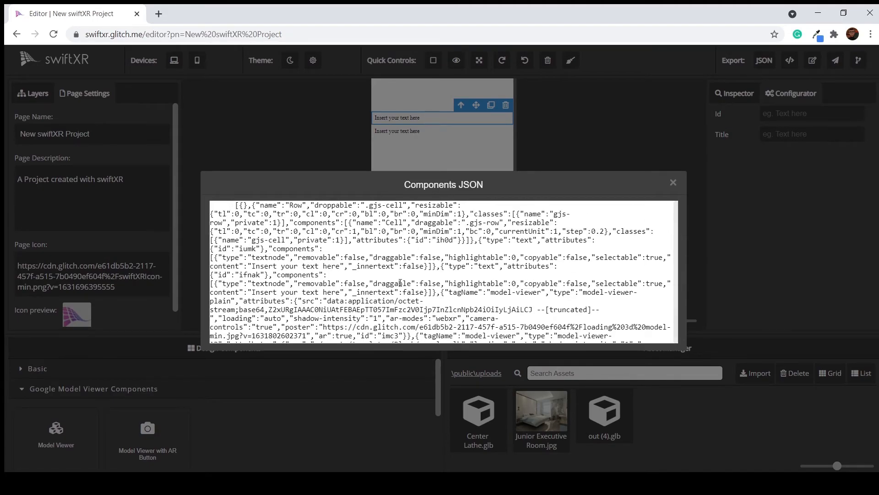
Look over the exported components JSON once more and close it.
scroll(370, 317, down, 2)
scroll(333, 323, up, 2)
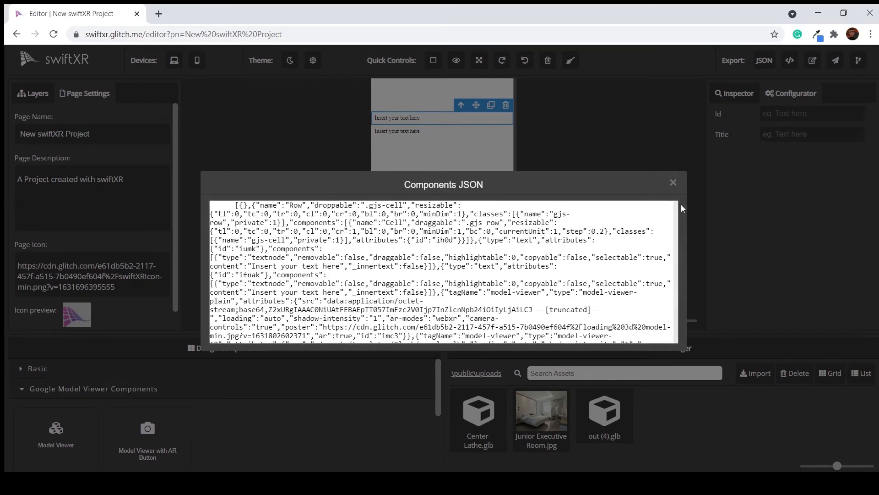
click(674, 182)
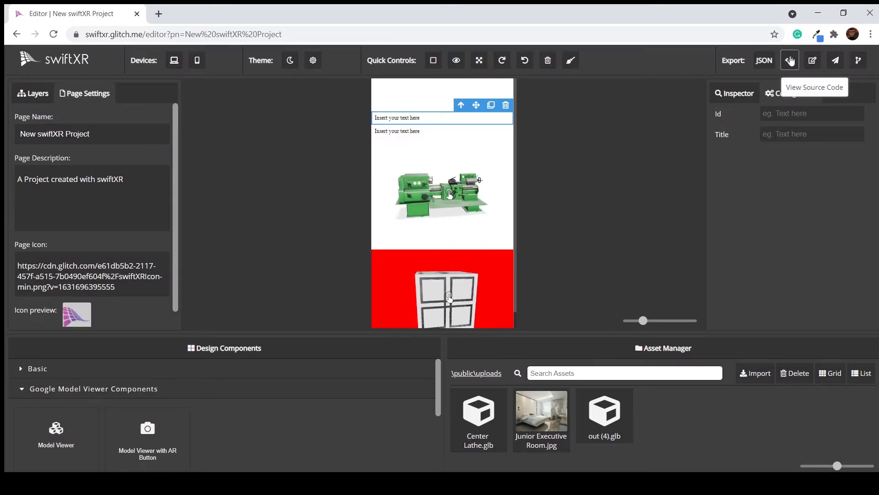
View the page's source code, read through its HTML and CSS, and close the view.
click(790, 59)
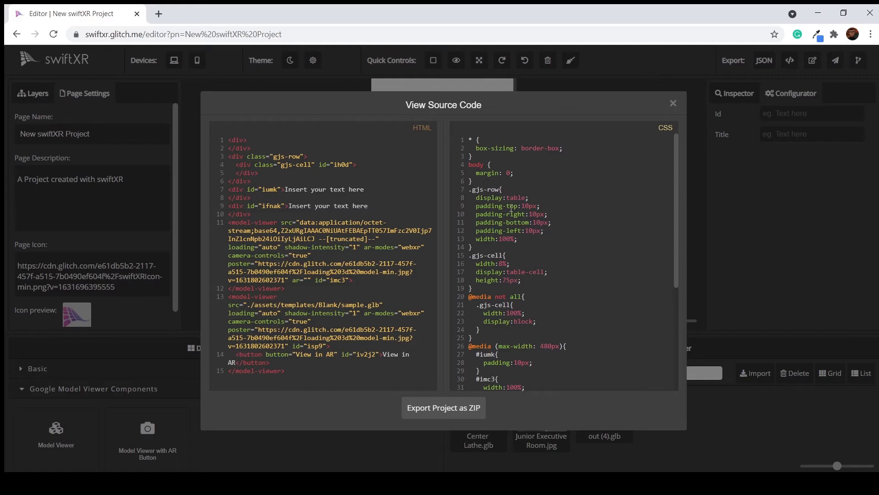
scroll(504, 321, down, 4)
scroll(521, 341, up, 4)
scroll(544, 325, down, 4)
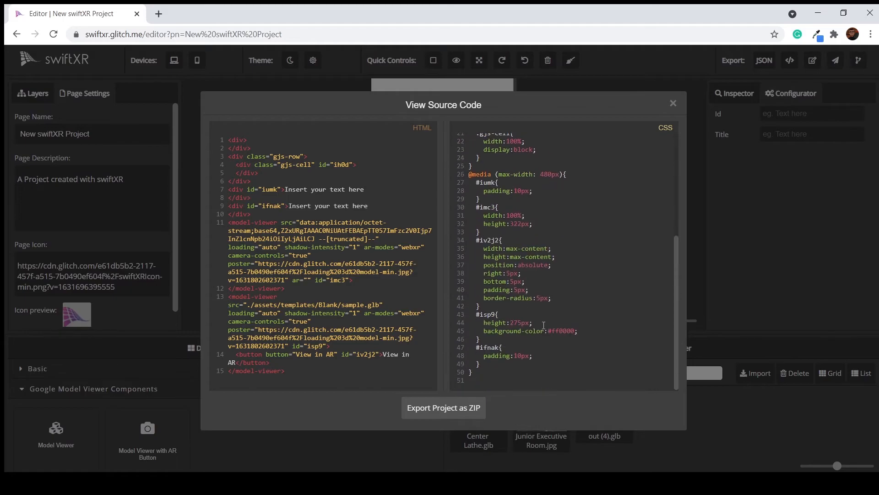
click(671, 104)
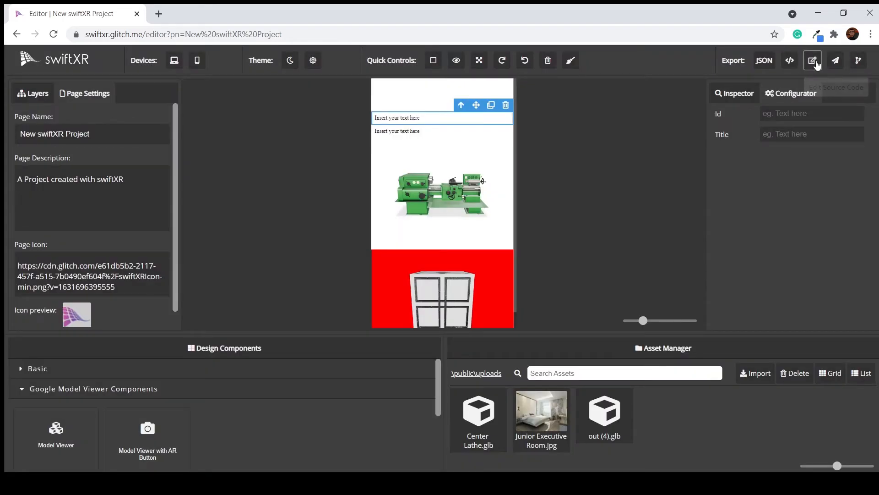
Open the page's source code for editing, examine its markup and styles, and close it without saving.
click(813, 61)
scroll(474, 276, down, 8)
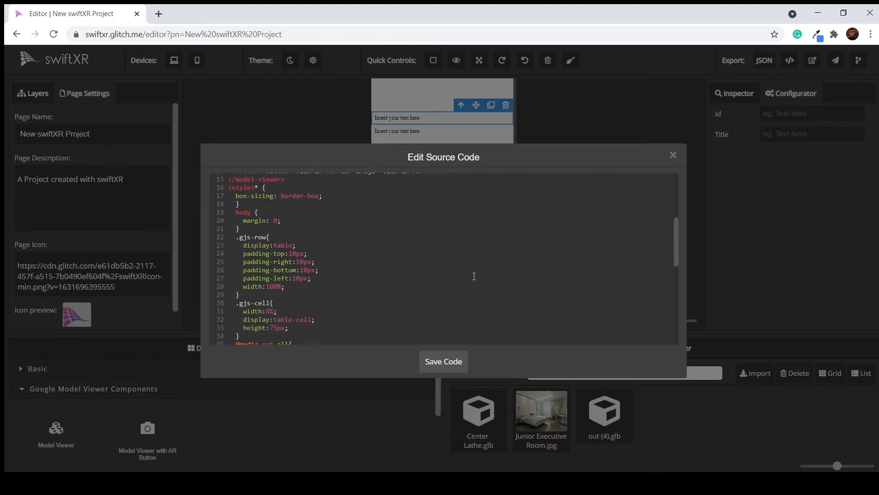
scroll(474, 276, up, 6)
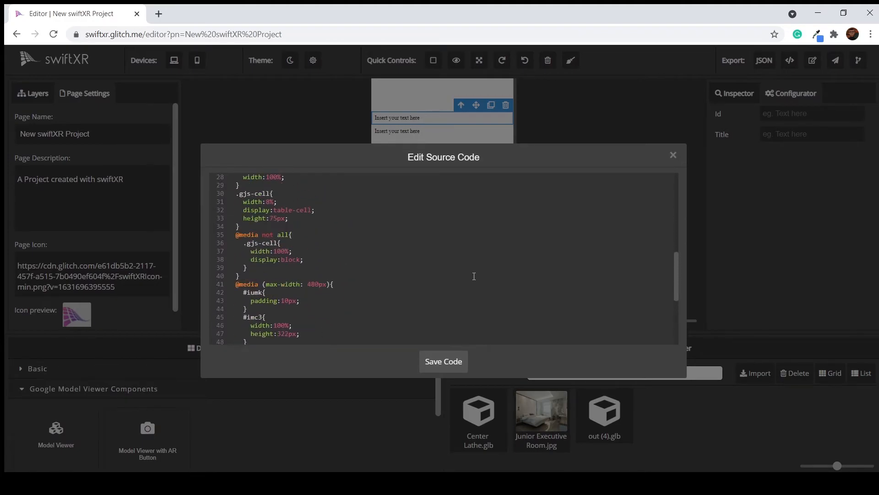
scroll(338, 286, up, 3)
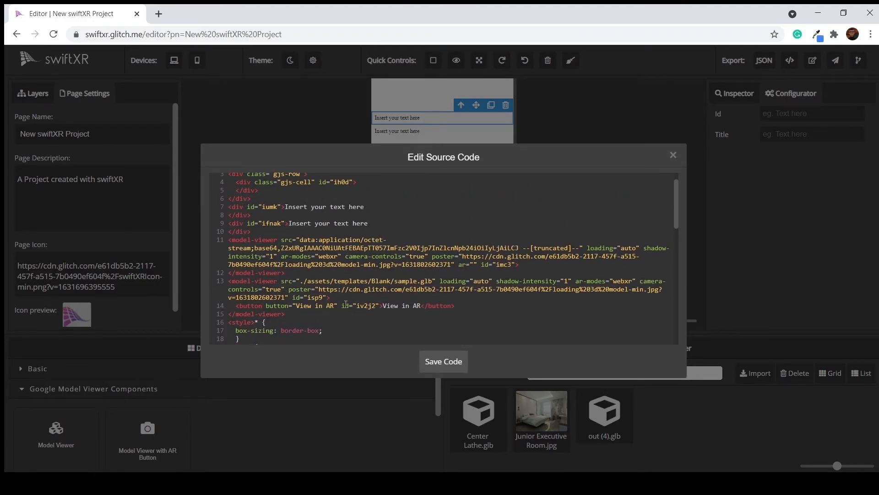
scroll(345, 302, down, 1)
scroll(325, 306, up, 3)
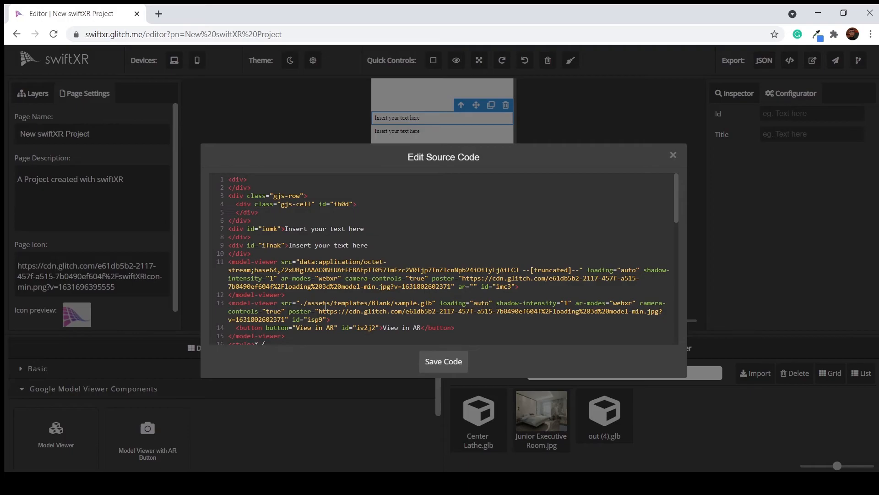
click(673, 155)
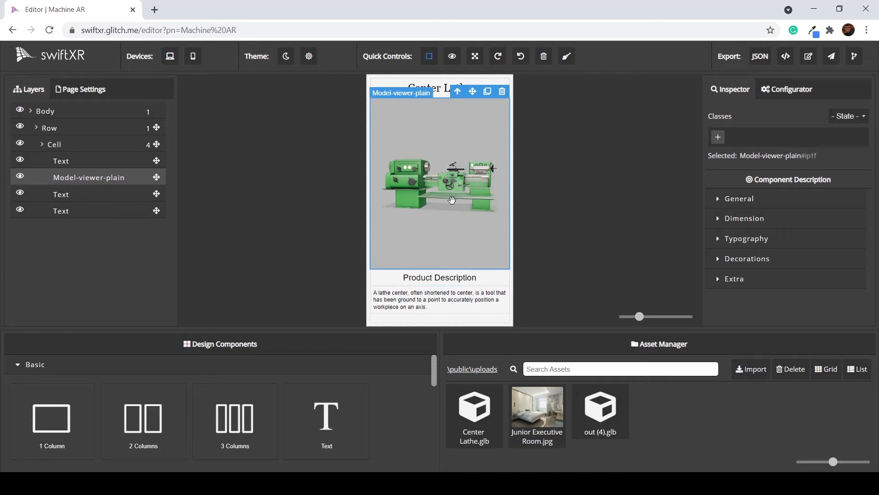
Deploy the Machine AR project to Netlify under the site name machine-ar and open the published page.
scroll(452, 200, up, 5)
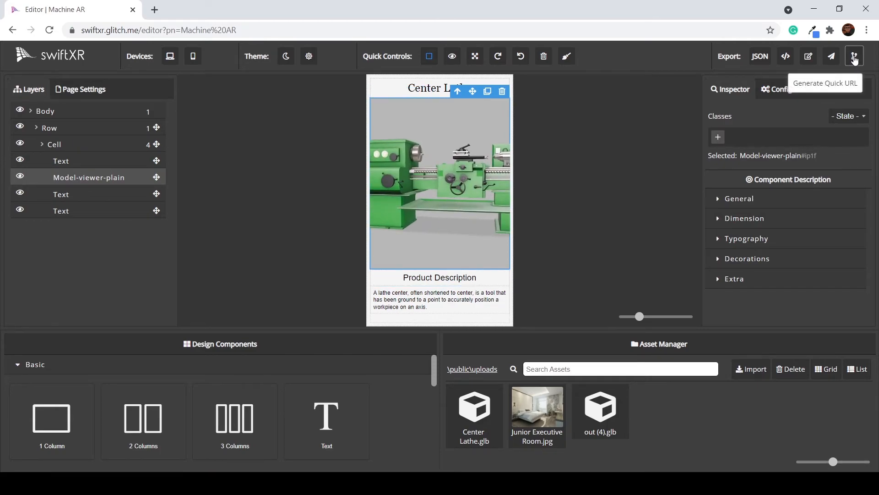
click(855, 58)
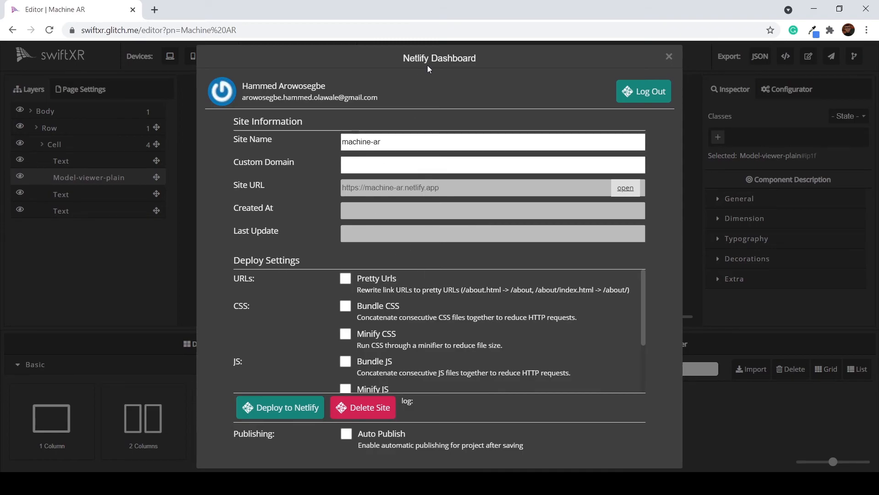
scroll(428, 303, down, 2)
scroll(436, 311, up, 2)
click(288, 408)
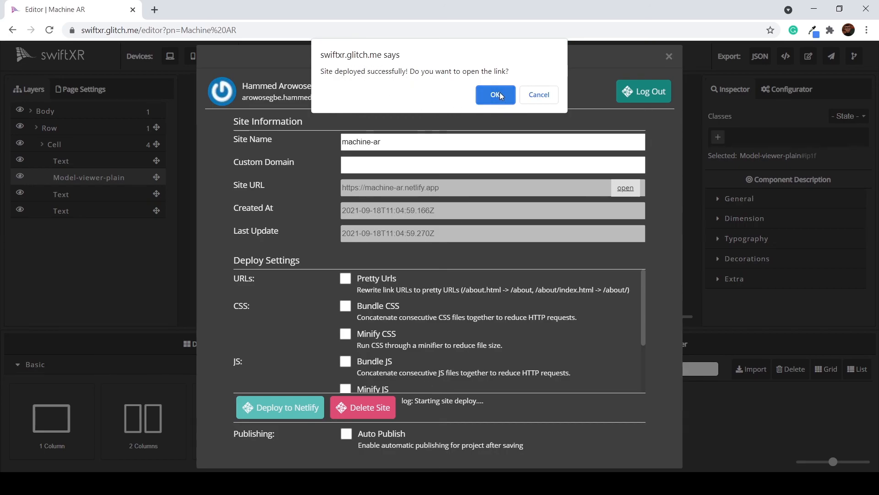
click(500, 93)
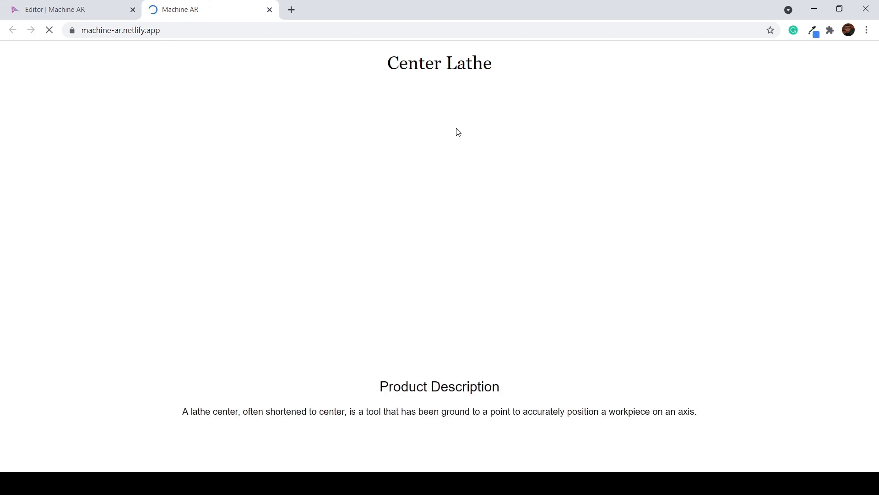
Inspect the lathe model on the published page up close, and return to the editor, closing the Netlify dashboard.
scroll(538, 264, up, 5)
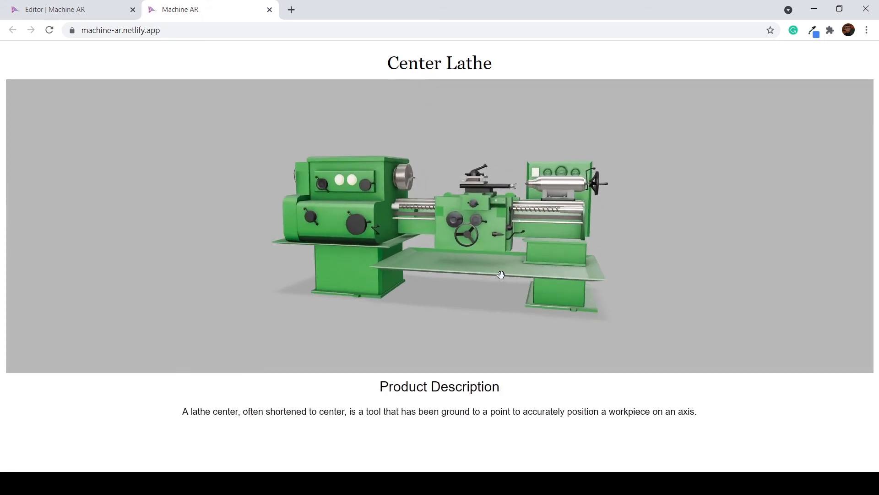
drag(496, 285, 446, 289)
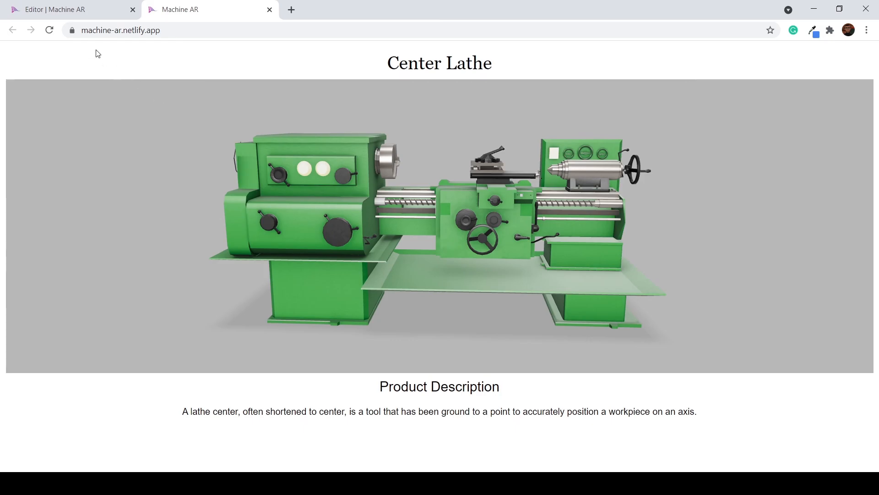
click(66, 10)
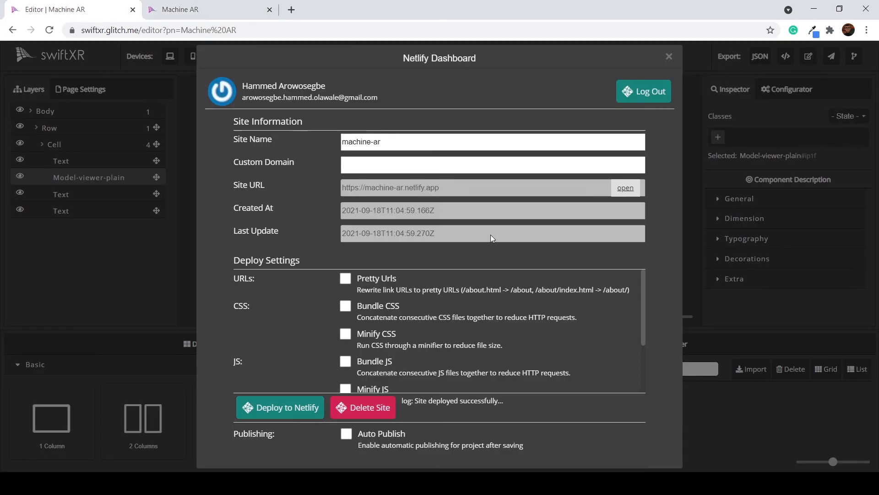
click(669, 58)
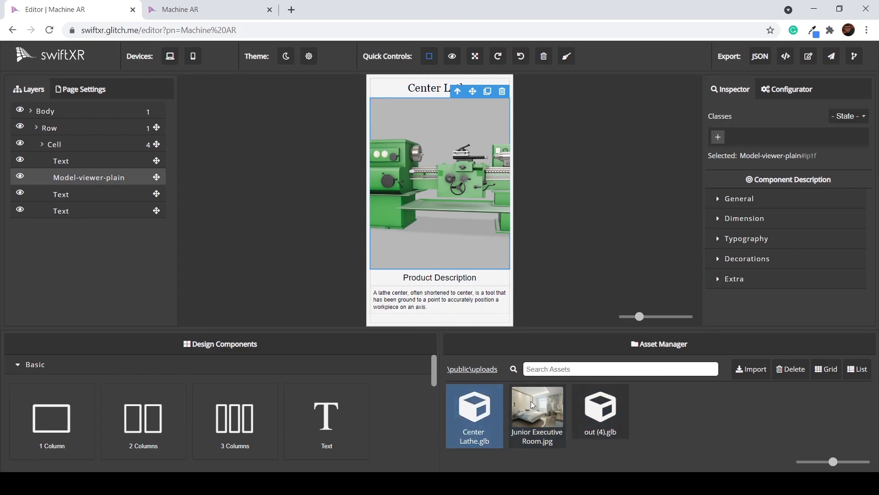
click(66, 54)
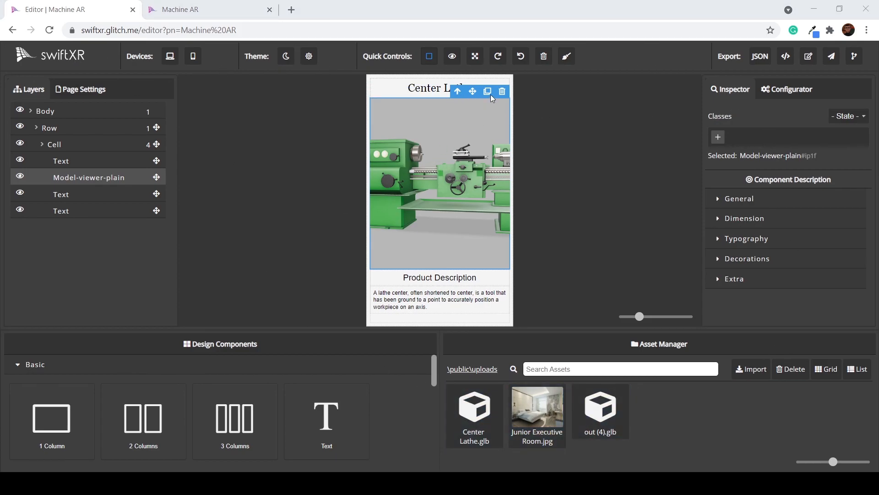